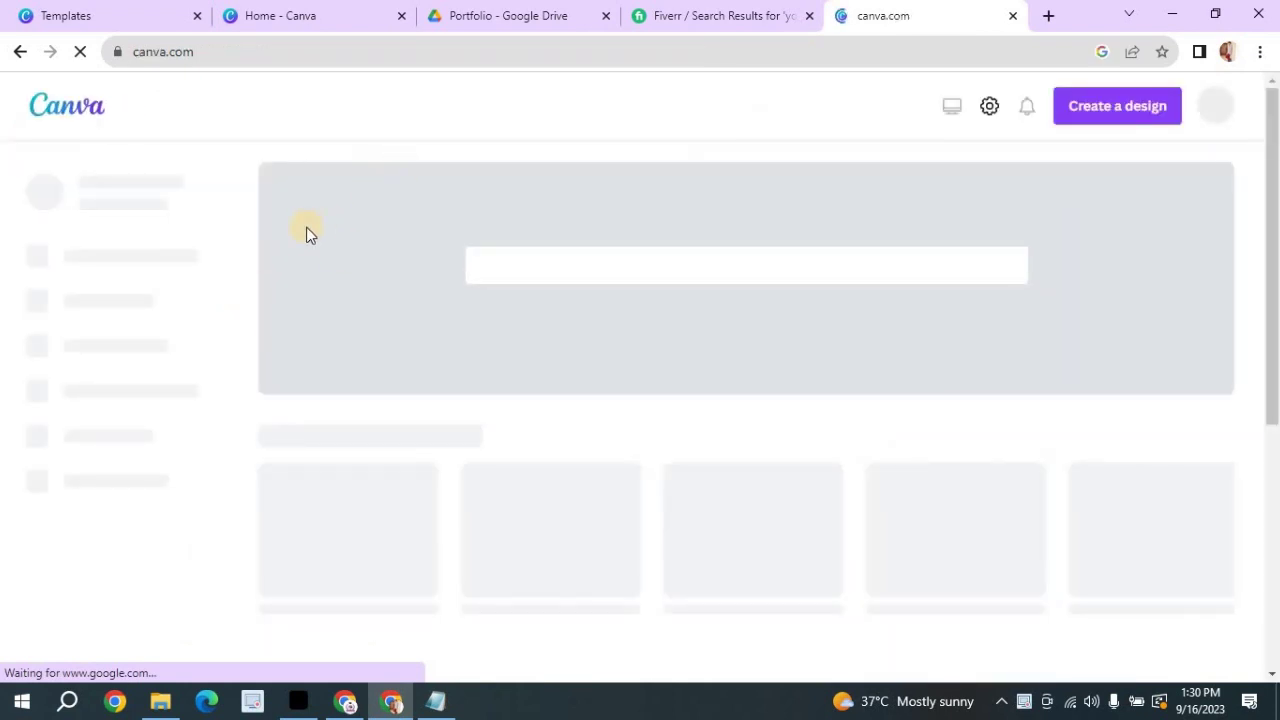
{"action": "scroll", "coordinate": [306, 227], "scroll_direction": "down", "scroll_amount": 1}
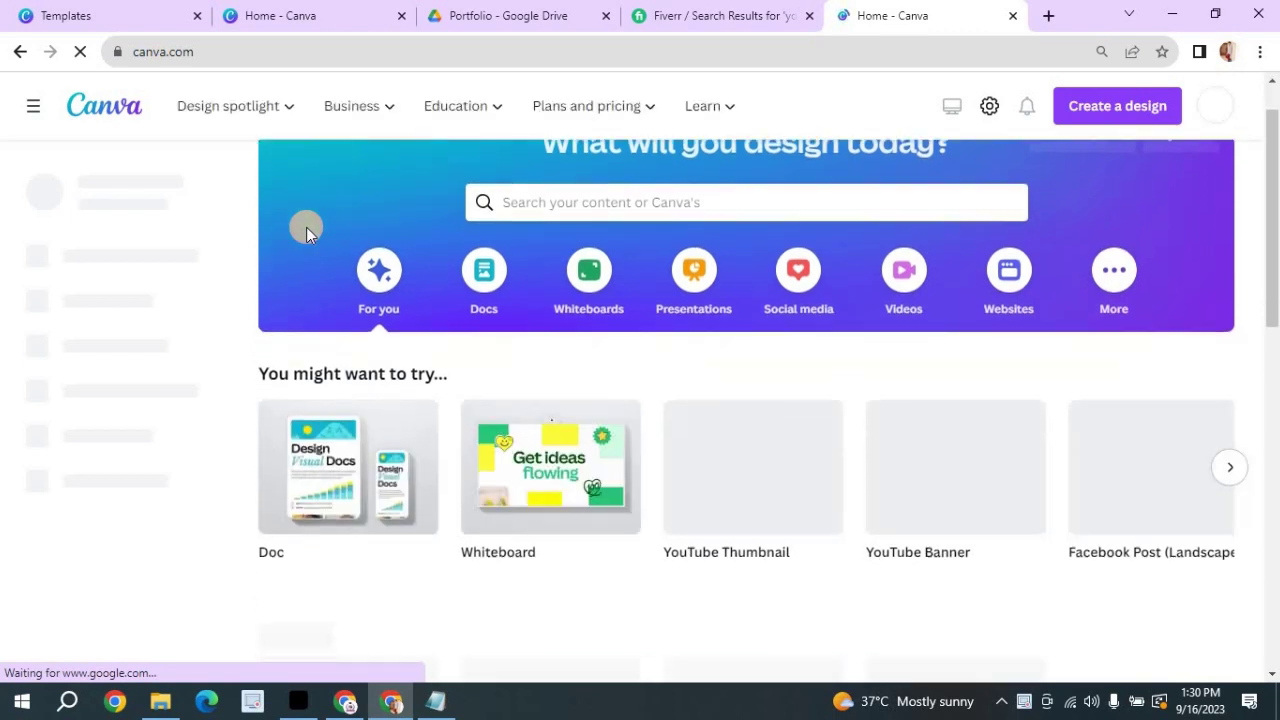
{"action": "scroll", "coordinate": [306, 227], "scroll_direction": "up", "scroll_amount": 1}
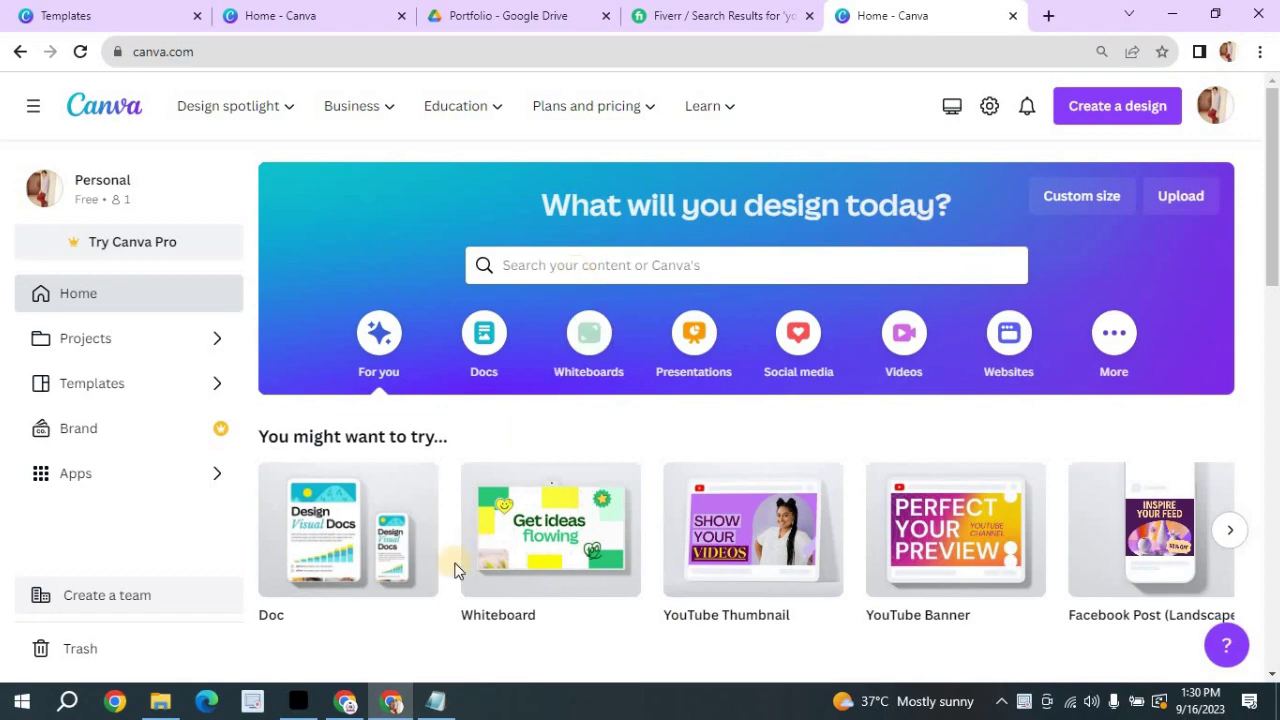
Switch to the YouTube browser window and examine the video thumbnails on the home feed
{"action": "left_click", "coordinate": [390, 701]}
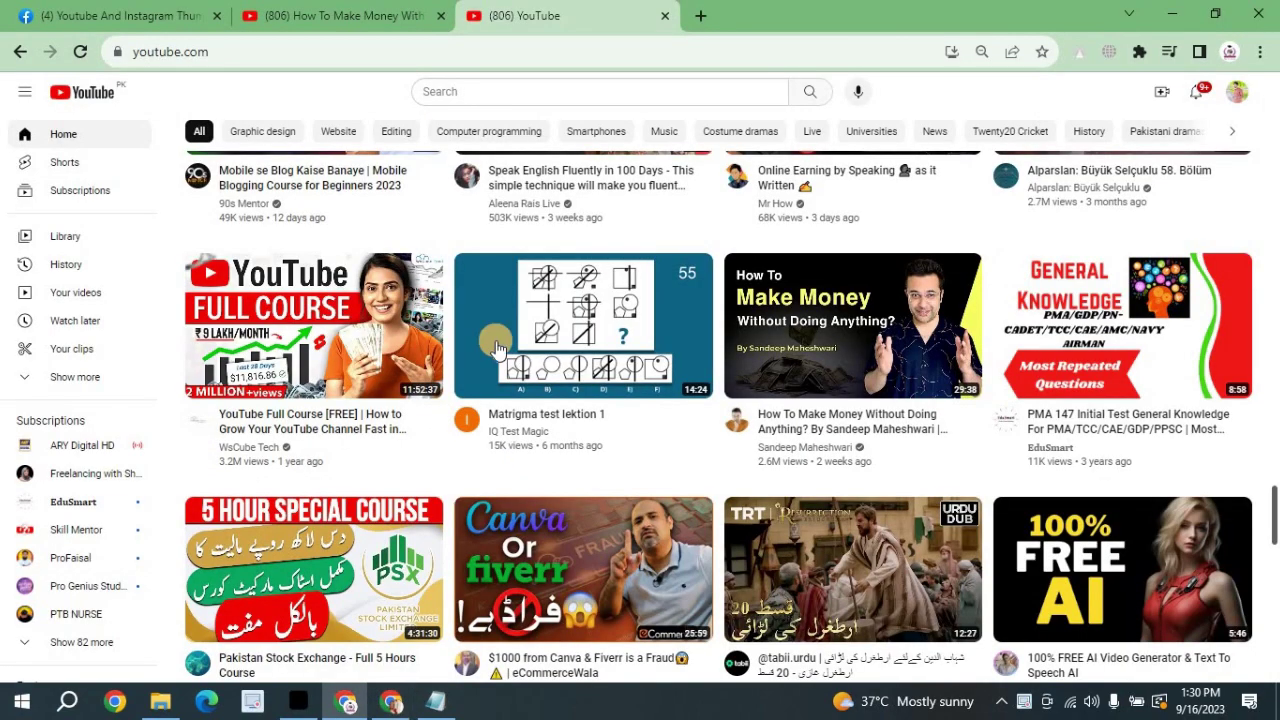
{"action": "scroll", "coordinate": [497, 350], "scroll_direction": "up", "scroll_amount": 4}
{"action": "scroll", "coordinate": [497, 350], "scroll_direction": "up", "scroll_amount": 2}
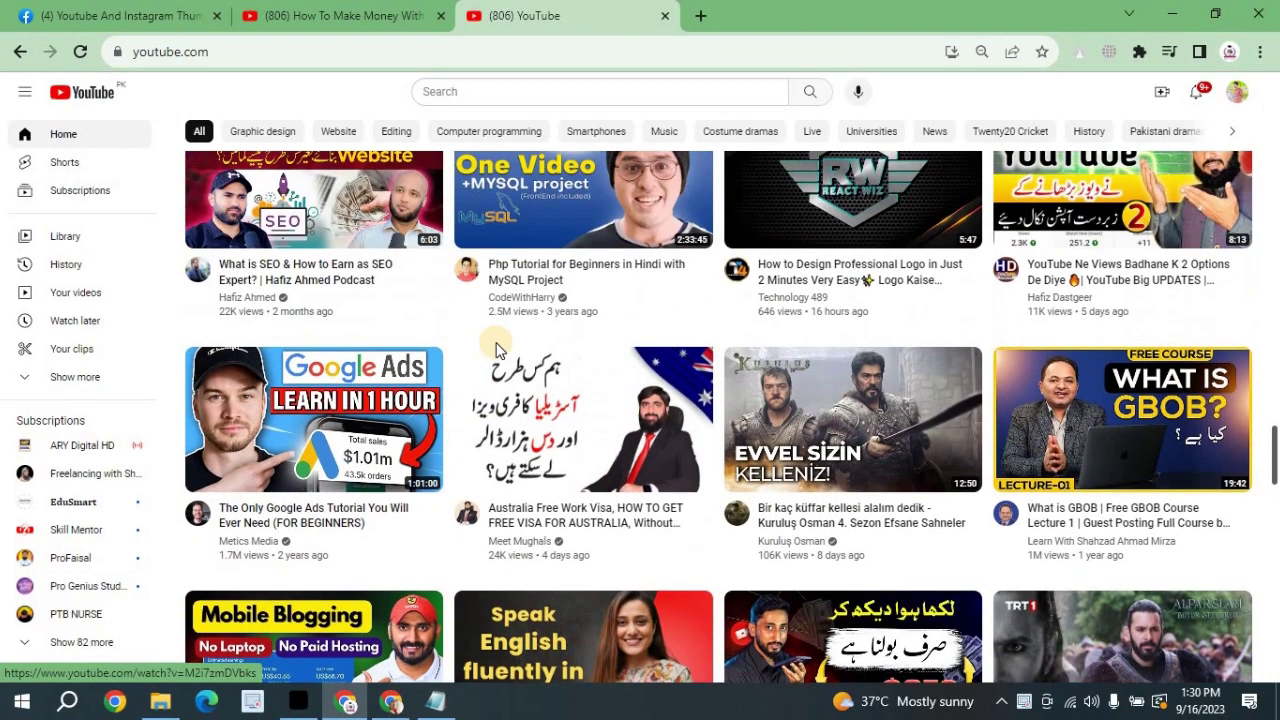
{"action": "scroll", "coordinate": [968, 256], "scroll_direction": "up", "scroll_amount": 2}
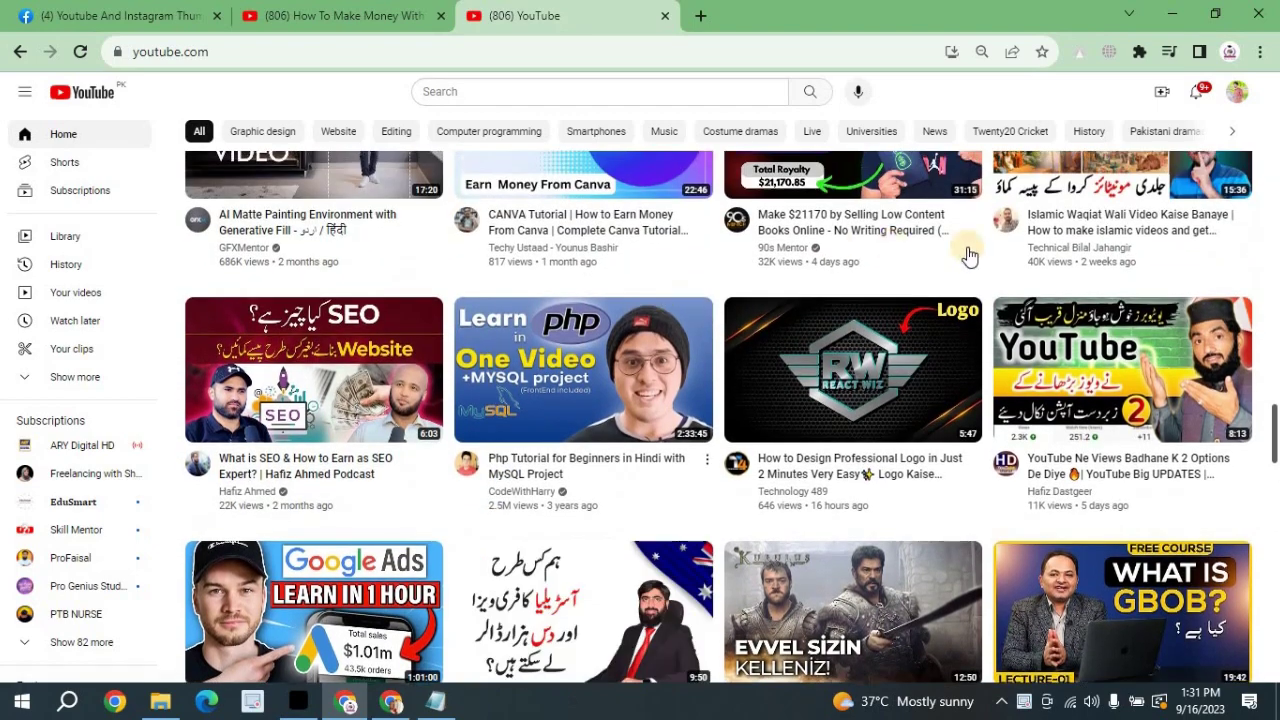
{"action": "scroll", "coordinate": [600, 405], "scroll_direction": "up", "scroll_amount": 3}
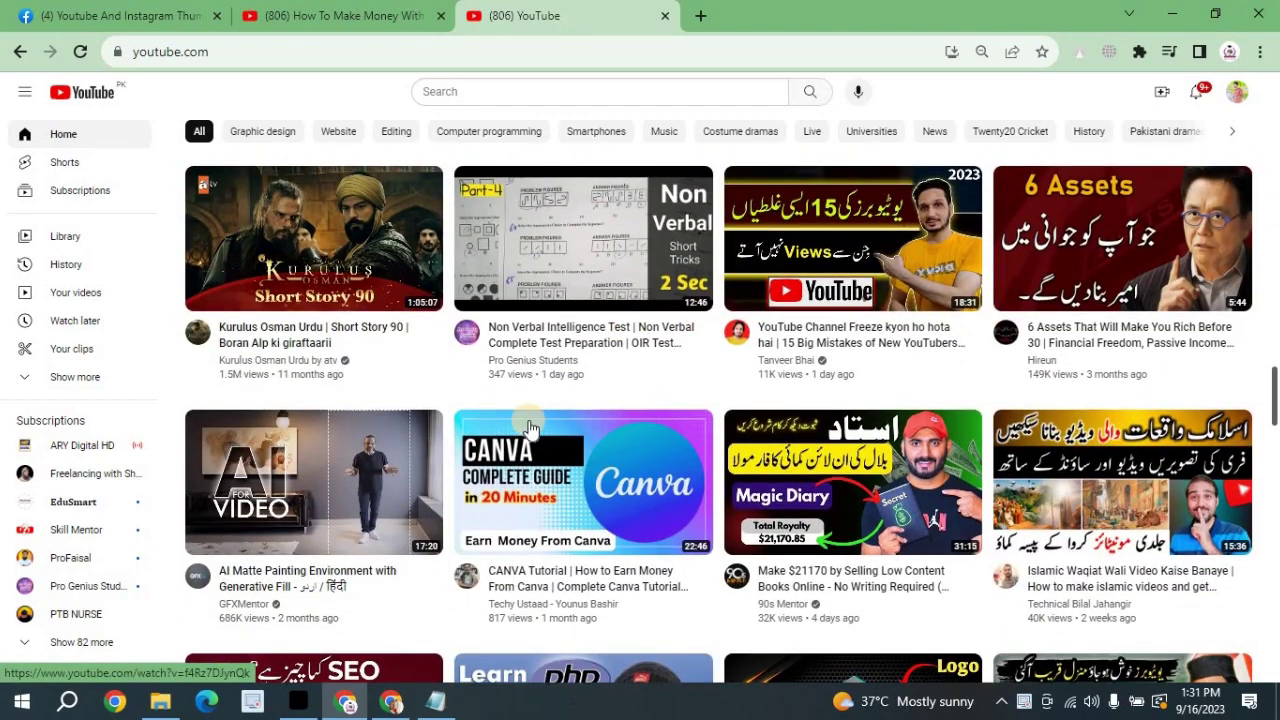
{"action": "scroll", "coordinate": [643, 537], "scroll_direction": "down", "scroll_amount": 4}
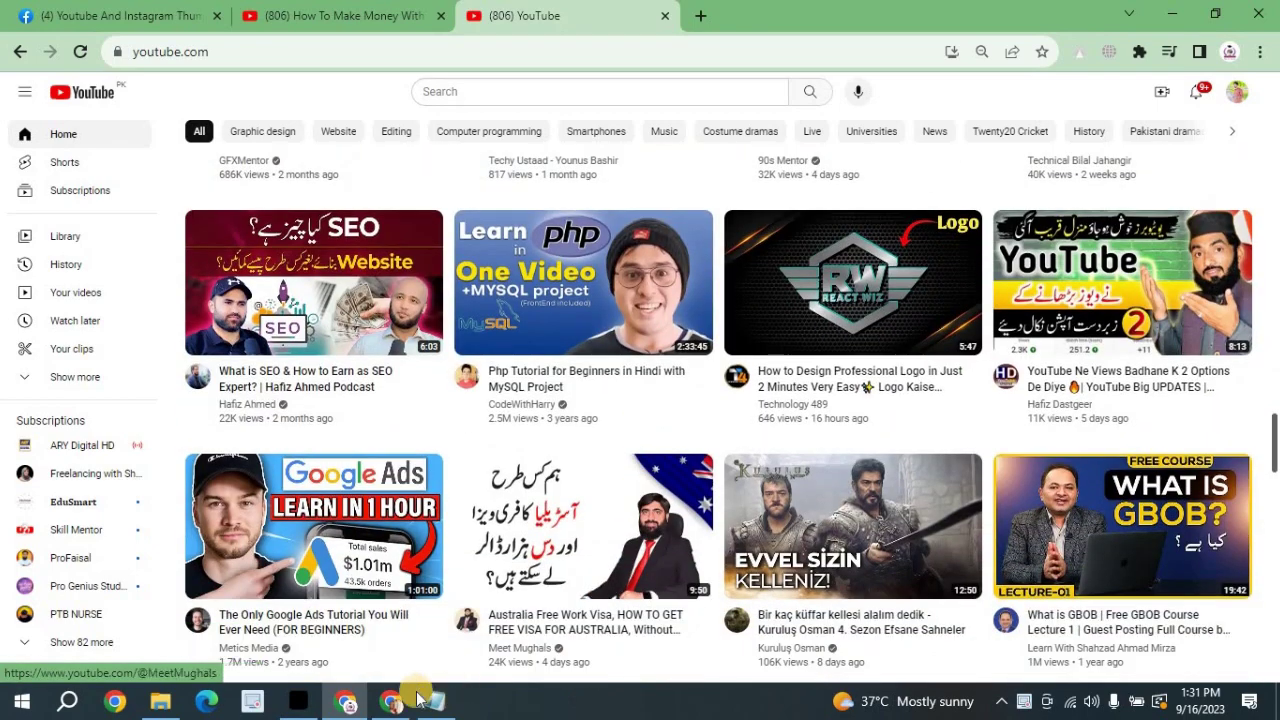
Switch back to the Canva window and search the templates for "youtube thumbnail"
{"action": "left_click", "coordinate": [400, 704]}
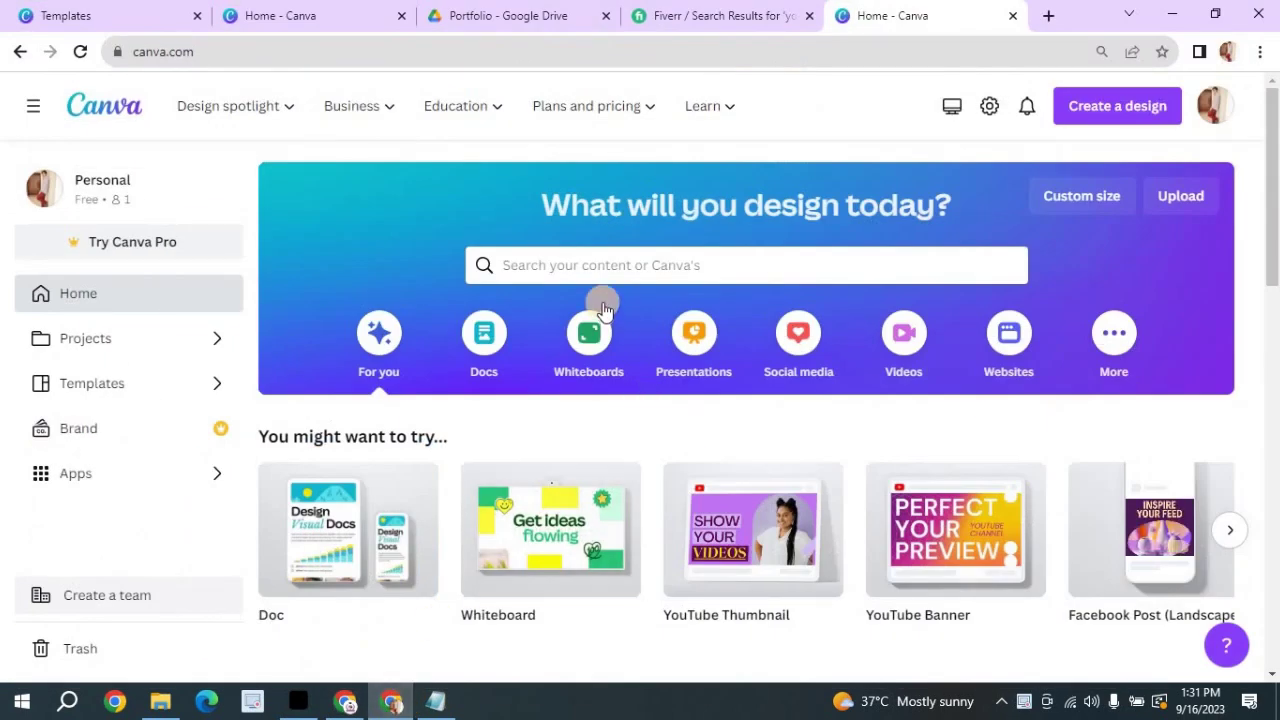
{"action": "left_click", "coordinate": [609, 258]}
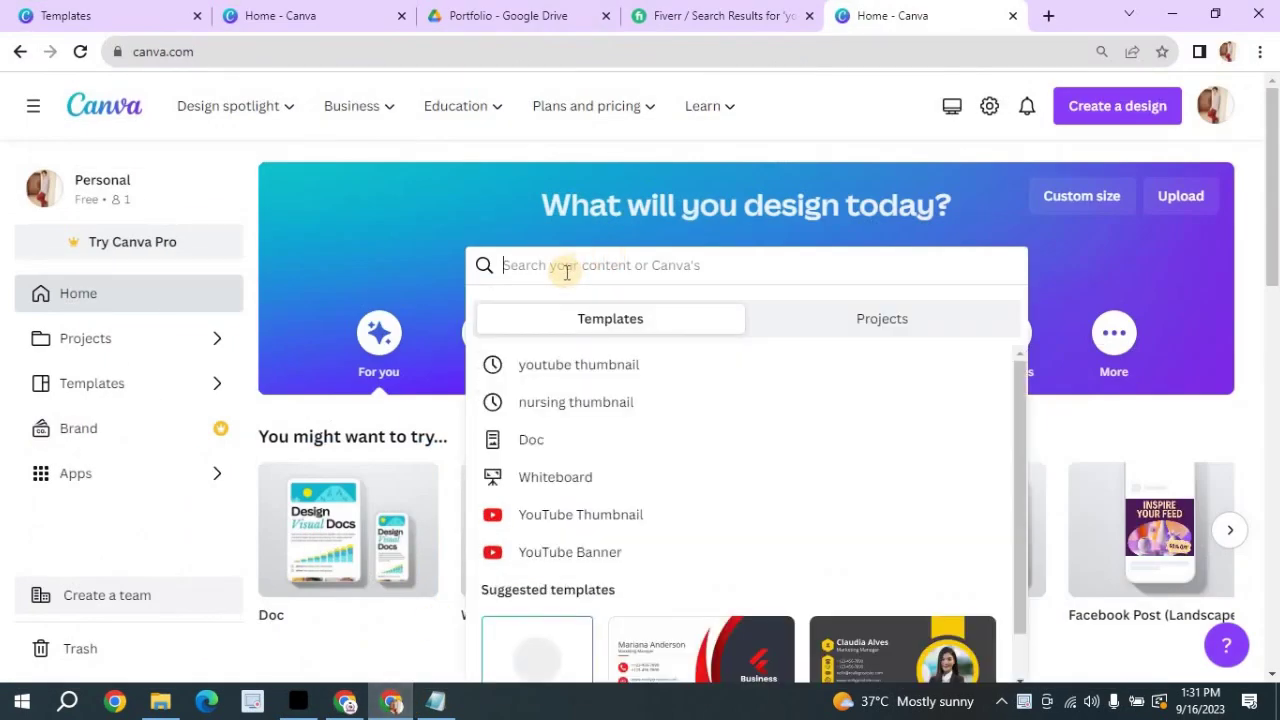
{"action": "left_click", "coordinate": [533, 381]}
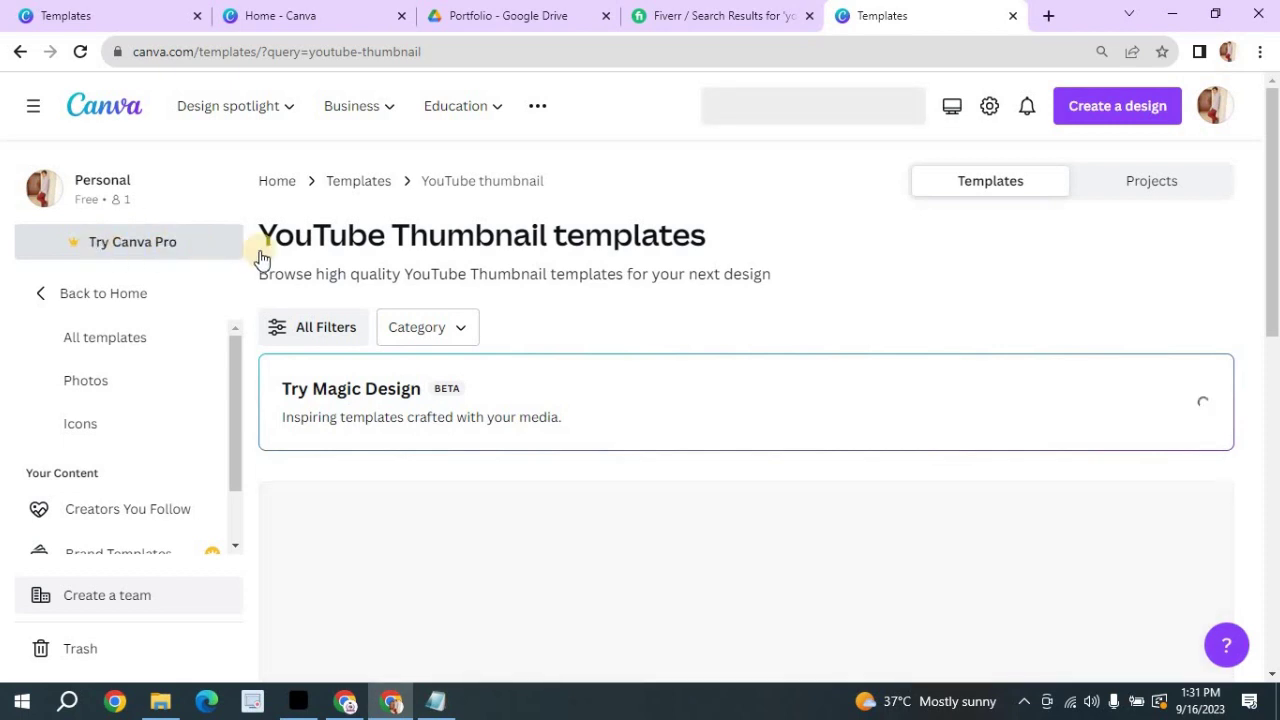
Browse the YouTube Thumbnail templates, comparing their designs and which ones are free, Pro or paid
{"action": "scroll", "coordinate": [426, 468], "scroll_direction": "down", "scroll_amount": 2}
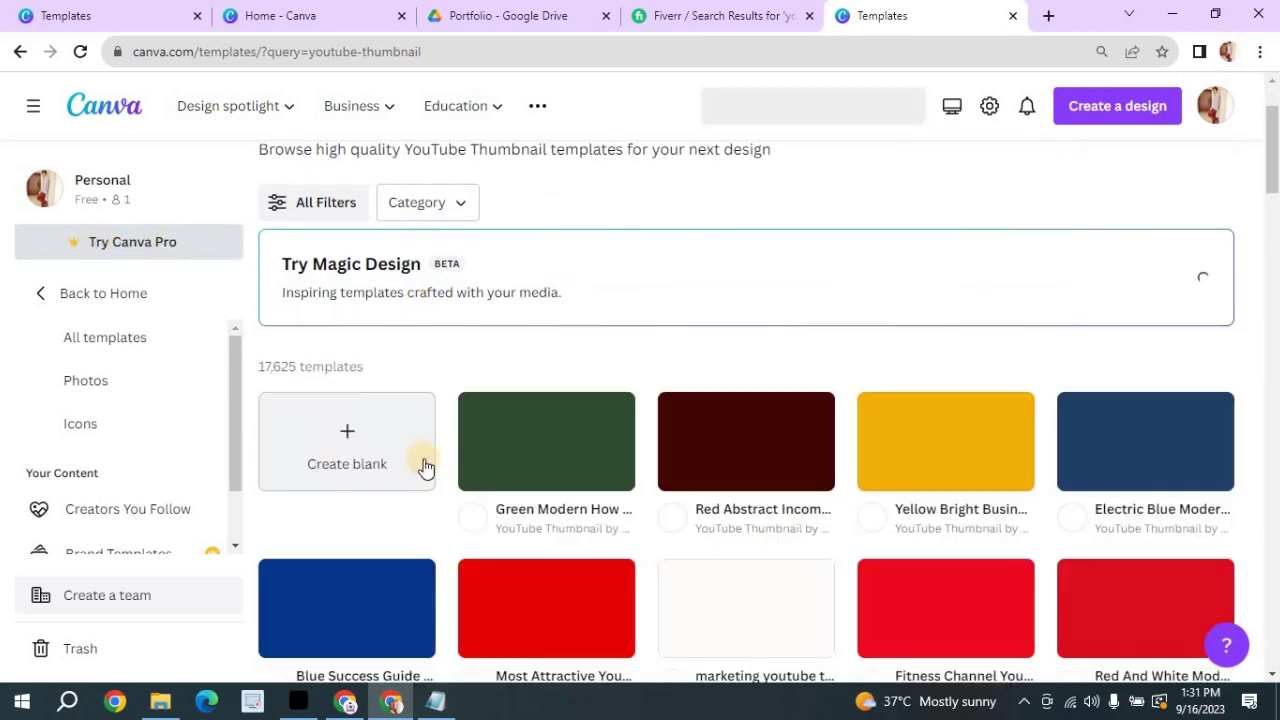
{"action": "scroll", "coordinate": [530, 305], "scroll_direction": "down", "scroll_amount": 1}
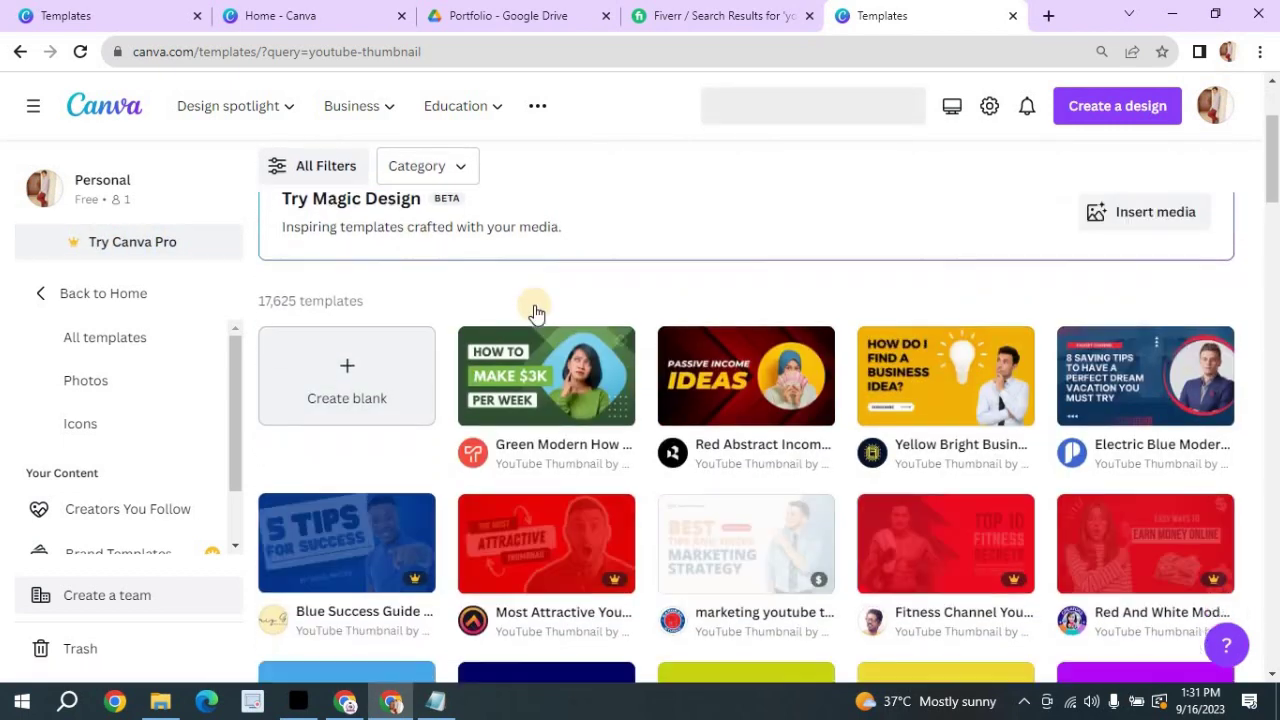
{"action": "scroll", "coordinate": [533, 310], "scroll_direction": "up", "scroll_amount": 2}
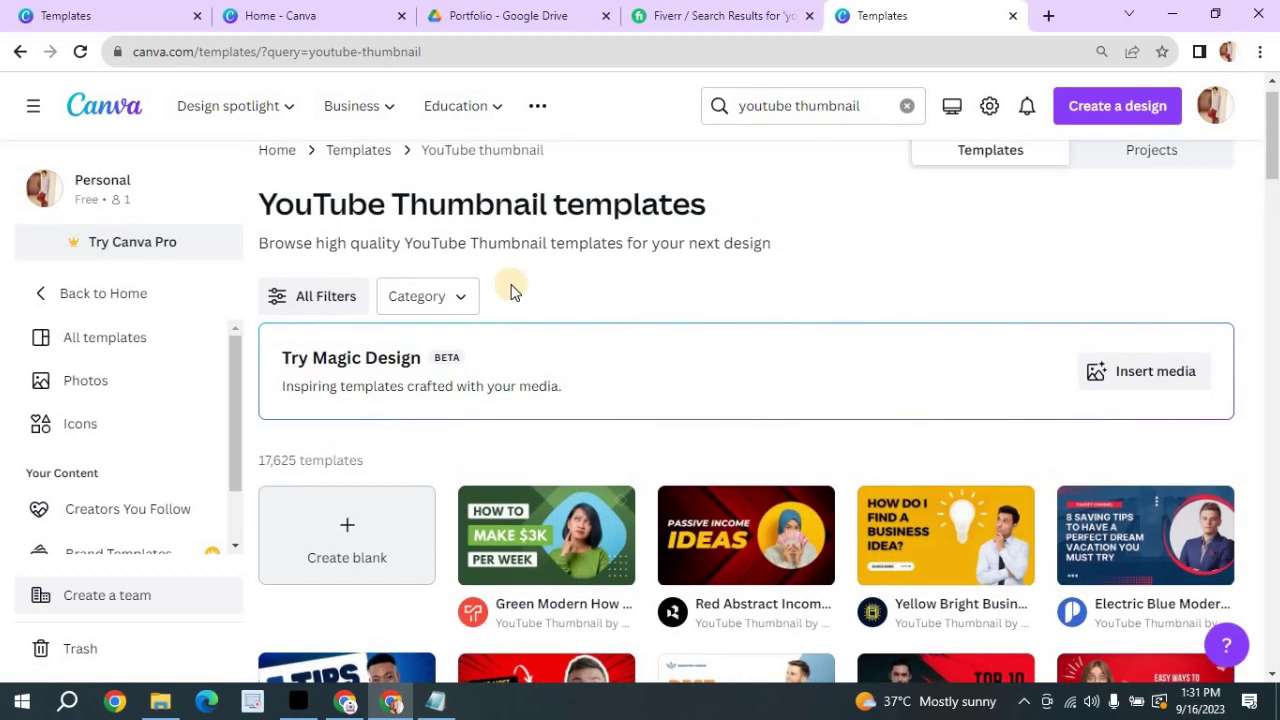
{"action": "scroll", "coordinate": [511, 295], "scroll_direction": "up", "scroll_amount": 1}
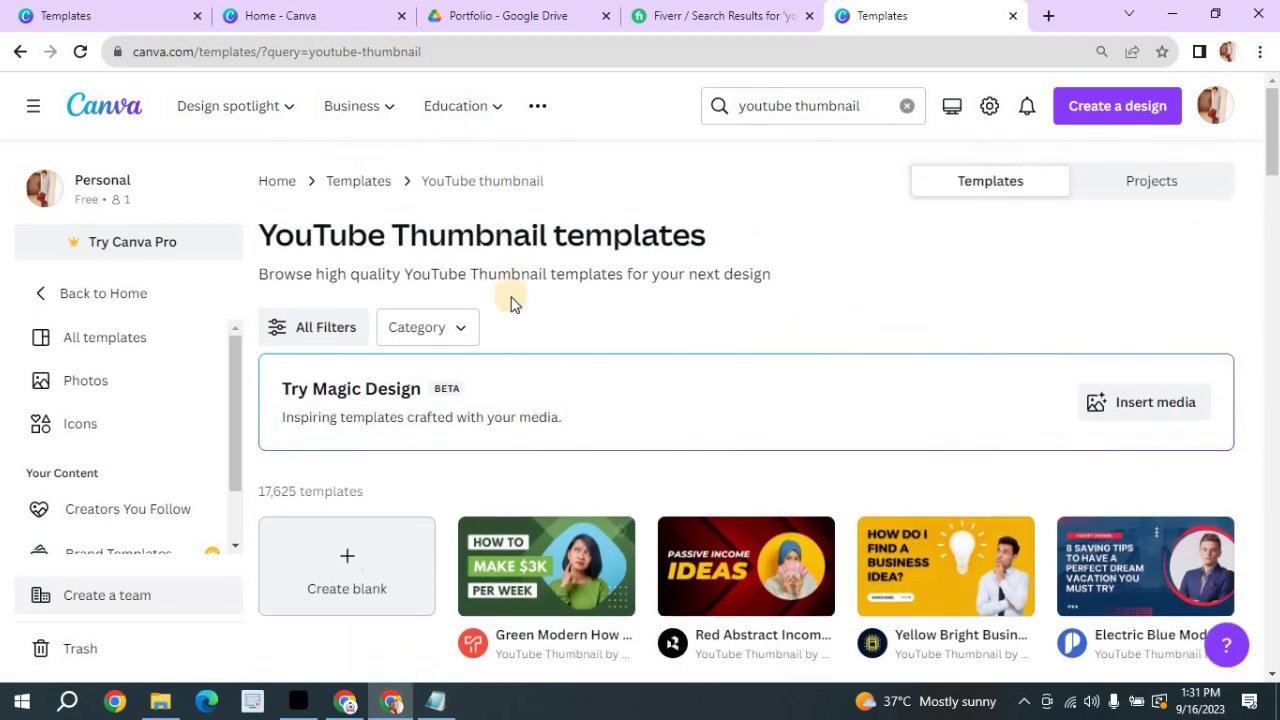
{"action": "scroll", "coordinate": [517, 332], "scroll_direction": "down", "scroll_amount": 2}
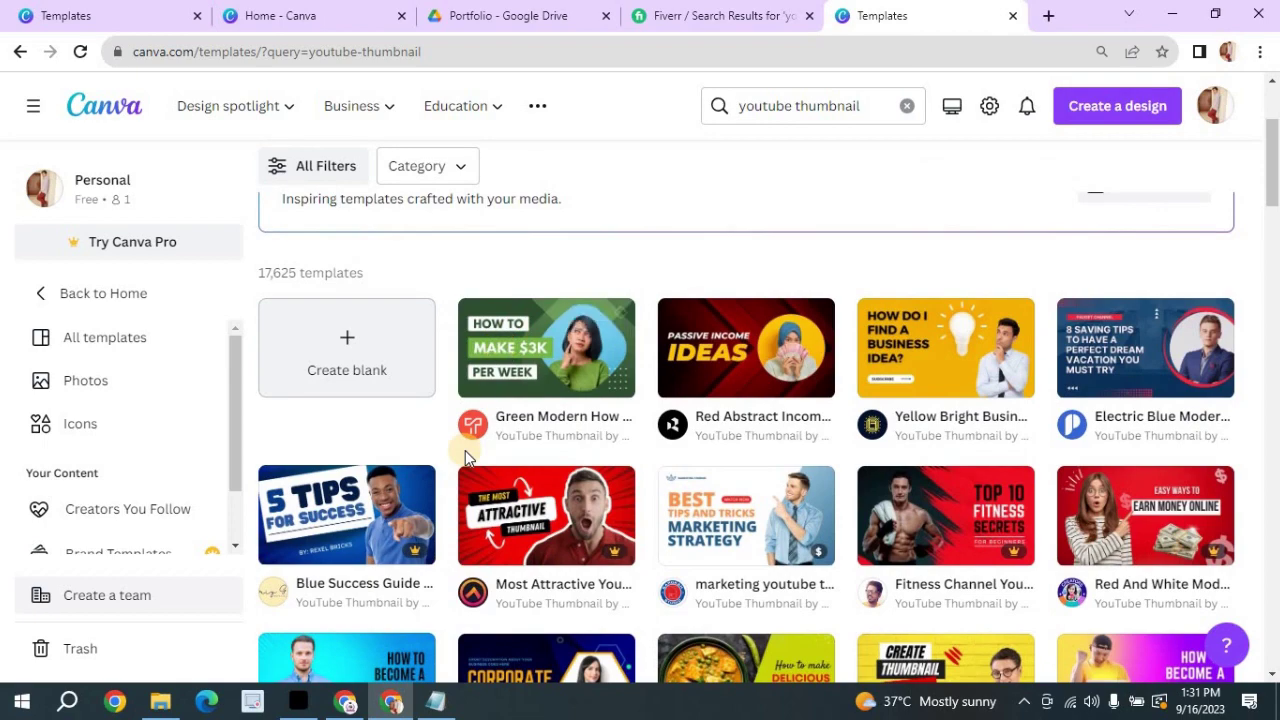
{"action": "scroll", "coordinate": [465, 455], "scroll_direction": "down", "scroll_amount": 1}
{"action": "scroll", "coordinate": [465, 455], "scroll_direction": "down", "scroll_amount": 1}
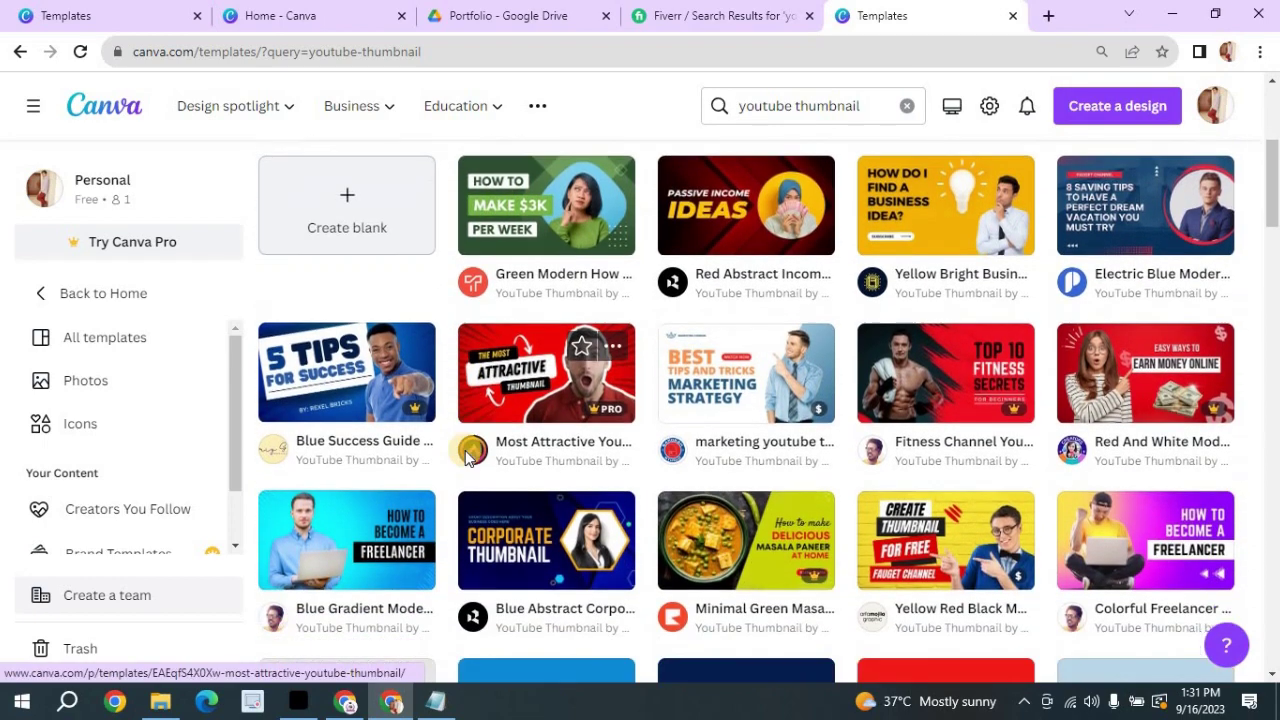
{"action": "scroll", "coordinate": [520, 440], "scroll_direction": "down", "scroll_amount": 1}
{"action": "scroll", "coordinate": [587, 437], "scroll_direction": "down", "scroll_amount": 3}
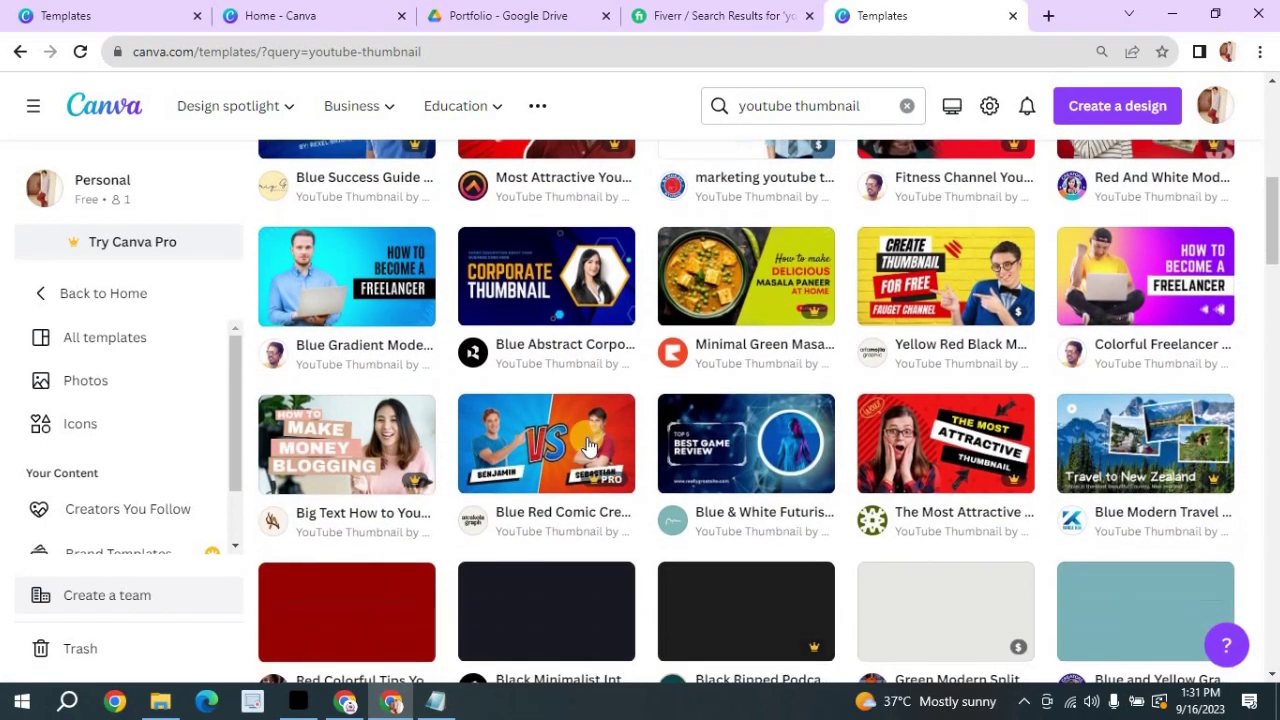
{"action": "scroll", "coordinate": [449, 314], "scroll_direction": "up", "scroll_amount": 2}
{"action": "scroll", "coordinate": [446, 316], "scroll_direction": "up", "scroll_amount": 2}
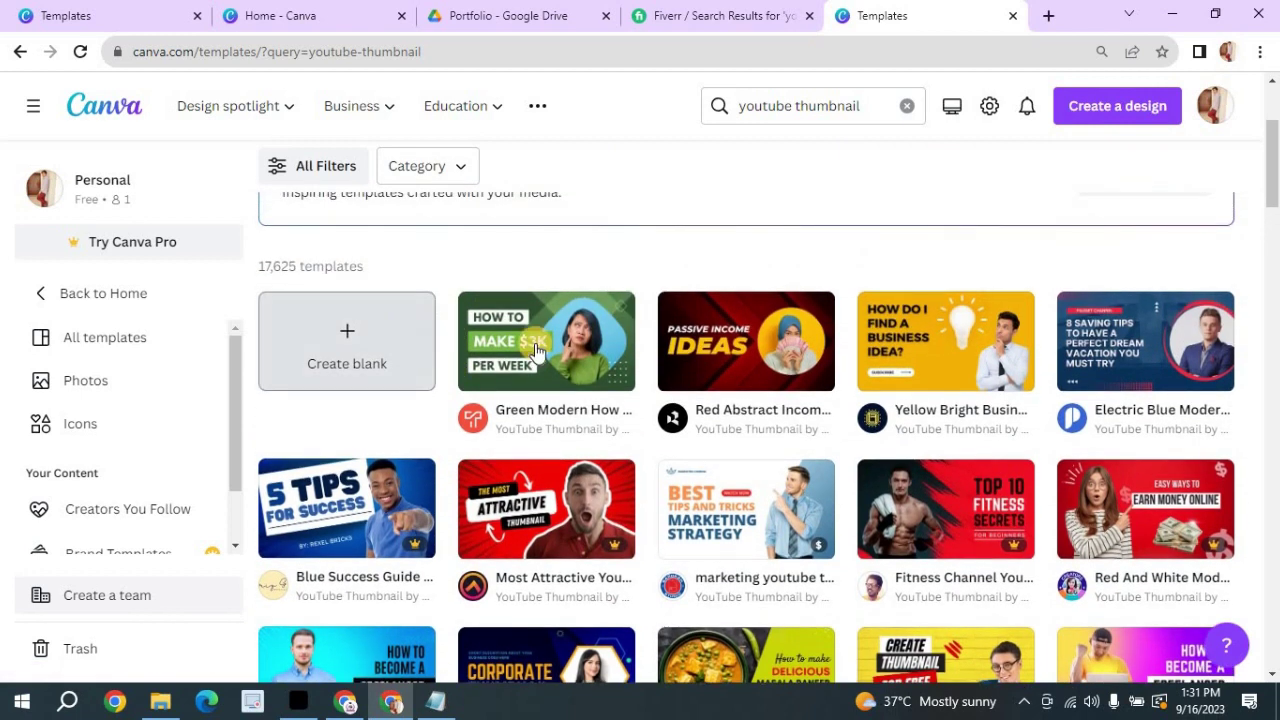
{"action": "scroll", "coordinate": [763, 412], "scroll_direction": "down", "scroll_amount": 2}
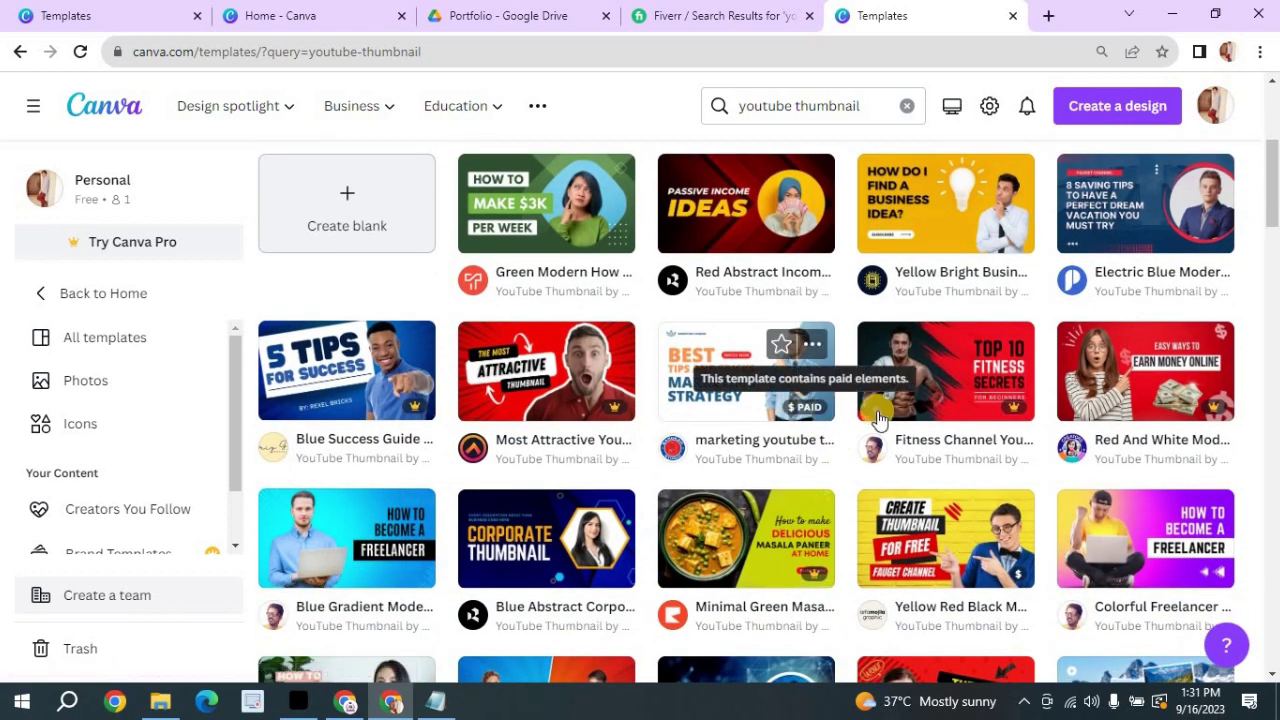
{"action": "scroll", "coordinate": [563, 545], "scroll_direction": "down", "scroll_amount": 1}
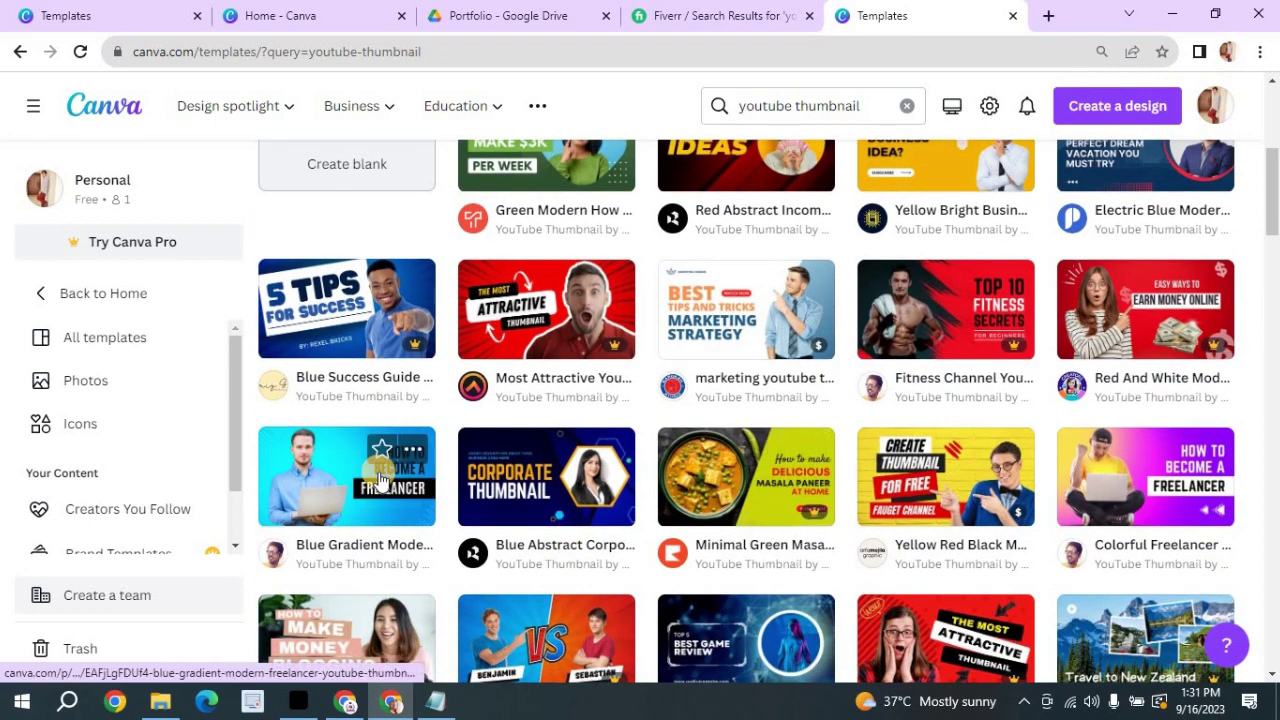
{"action": "scroll", "coordinate": [500, 470], "scroll_direction": "down", "scroll_amount": 3}
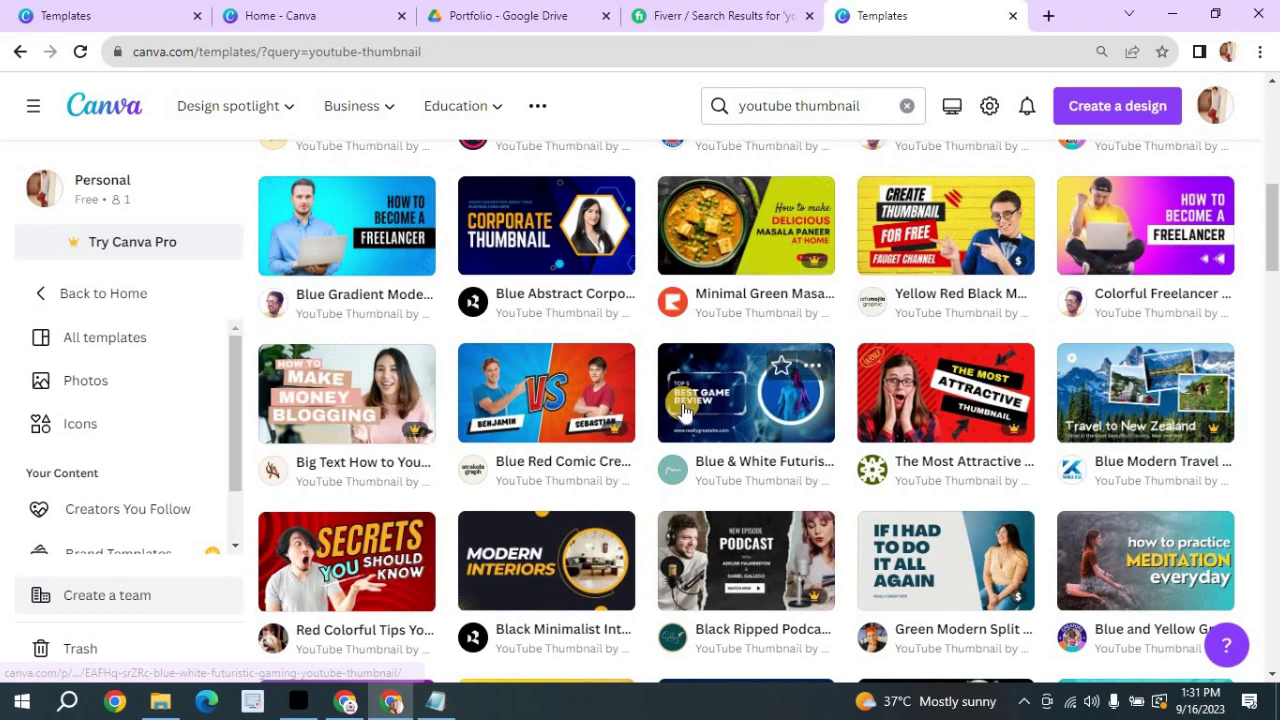
{"action": "scroll", "coordinate": [760, 480], "scroll_direction": "down", "scroll_amount": 3}
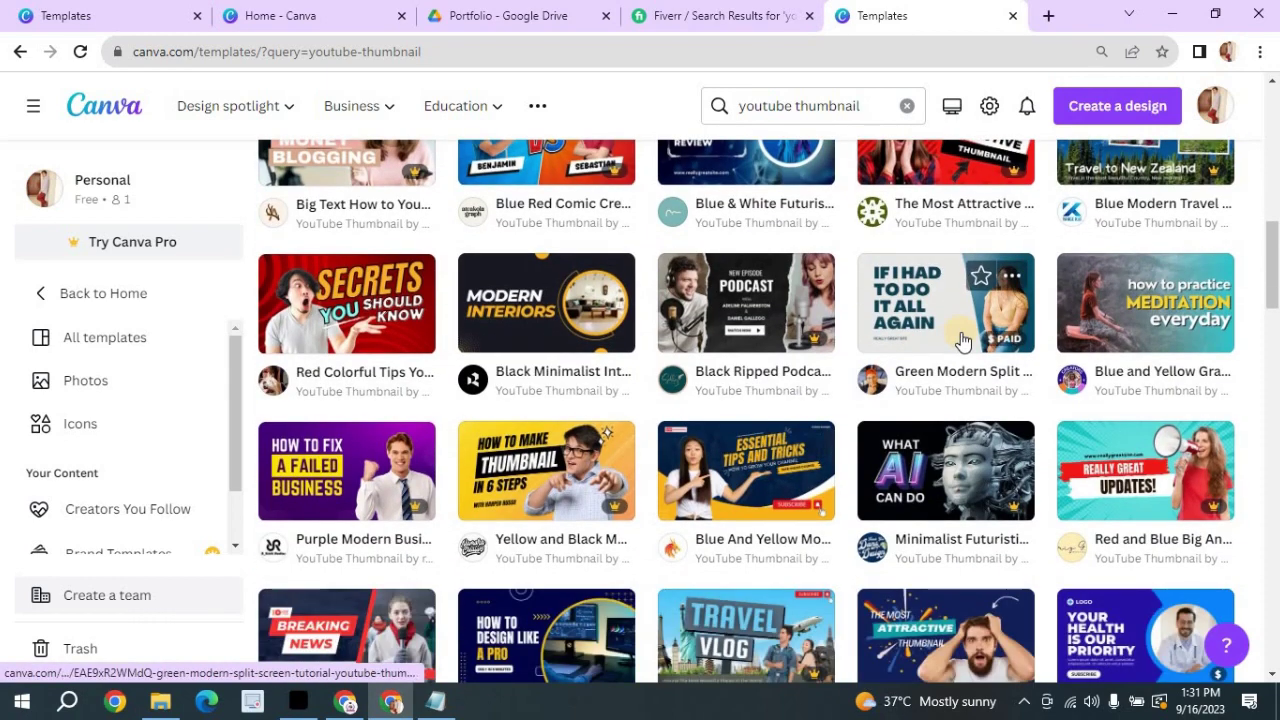
{"action": "scroll", "coordinate": [662, 464], "scroll_direction": "down", "scroll_amount": 2}
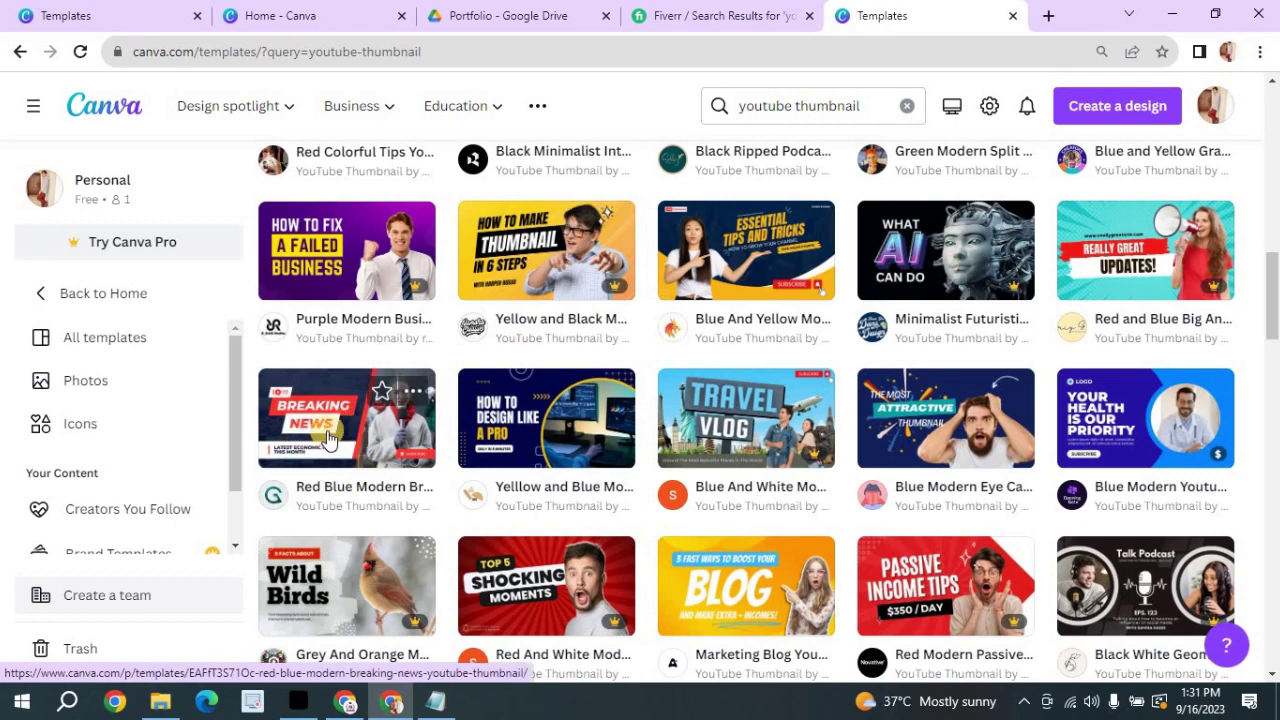
{"action": "scroll", "coordinate": [350, 460], "scroll_direction": "down", "scroll_amount": 2}
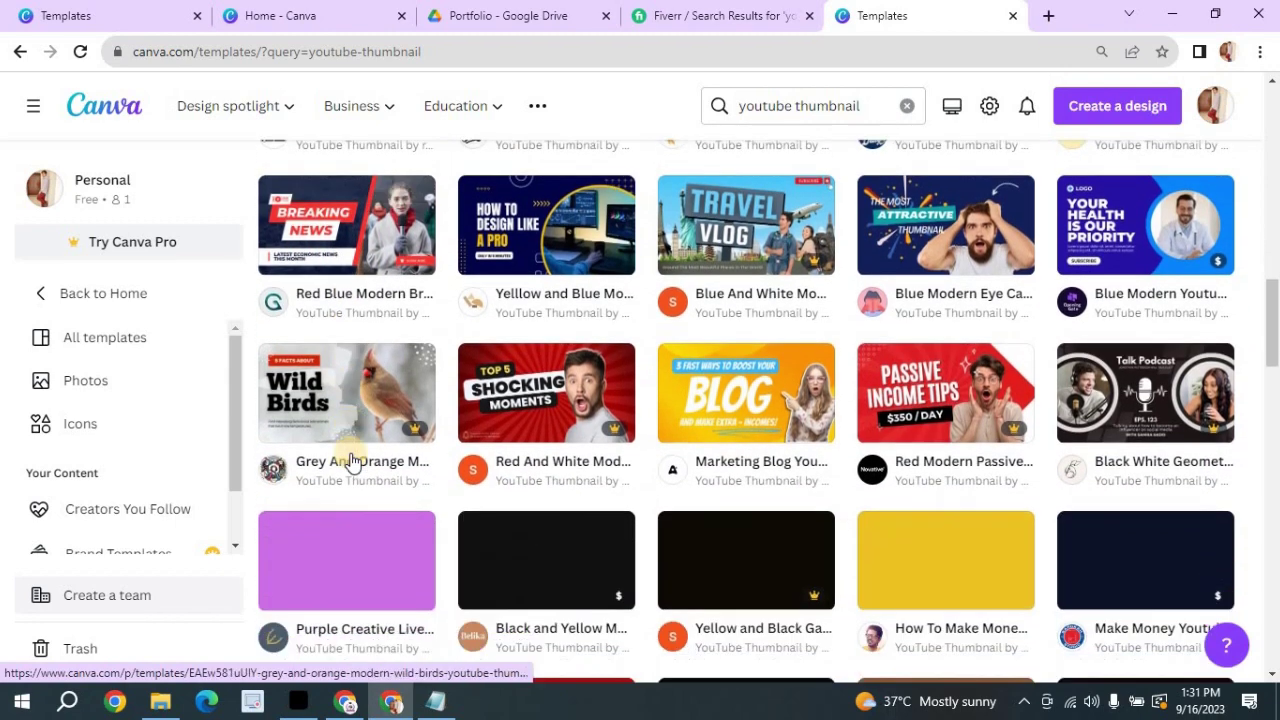
{"action": "scroll", "coordinate": [643, 403], "scroll_direction": "down", "scroll_amount": 2}
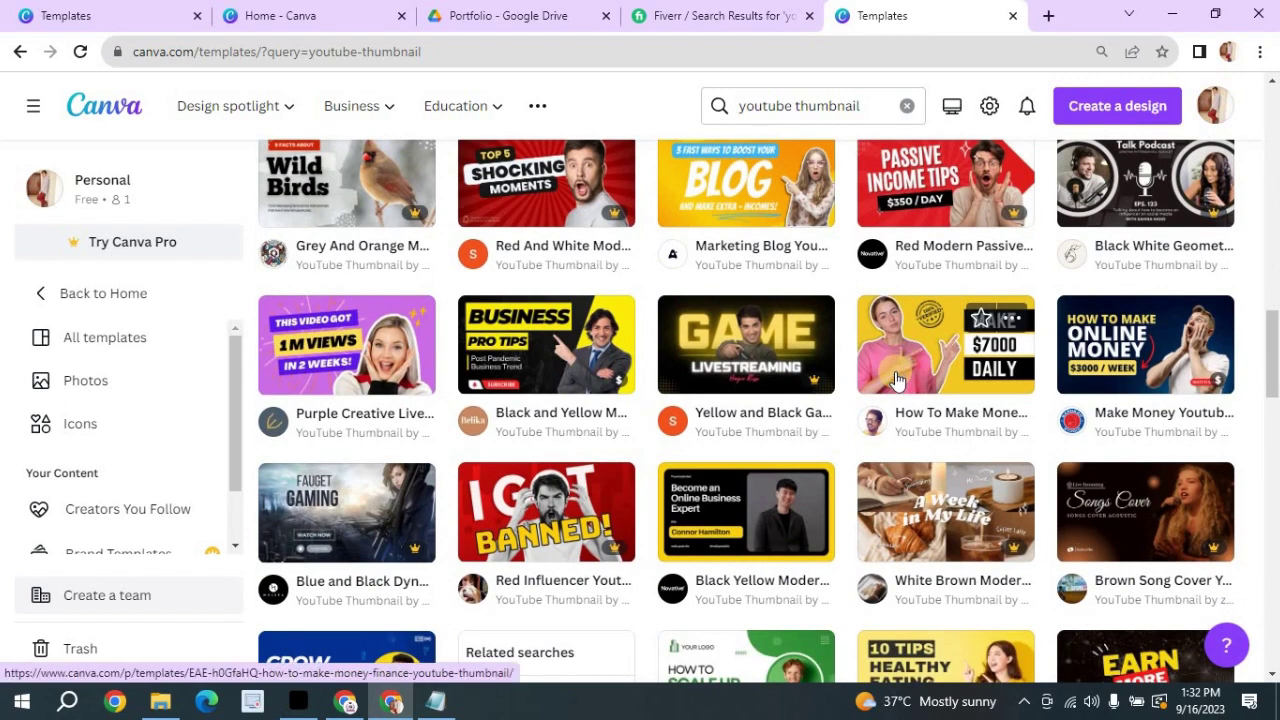
{"action": "scroll", "coordinate": [897, 380], "scroll_direction": "down", "scroll_amount": 4}
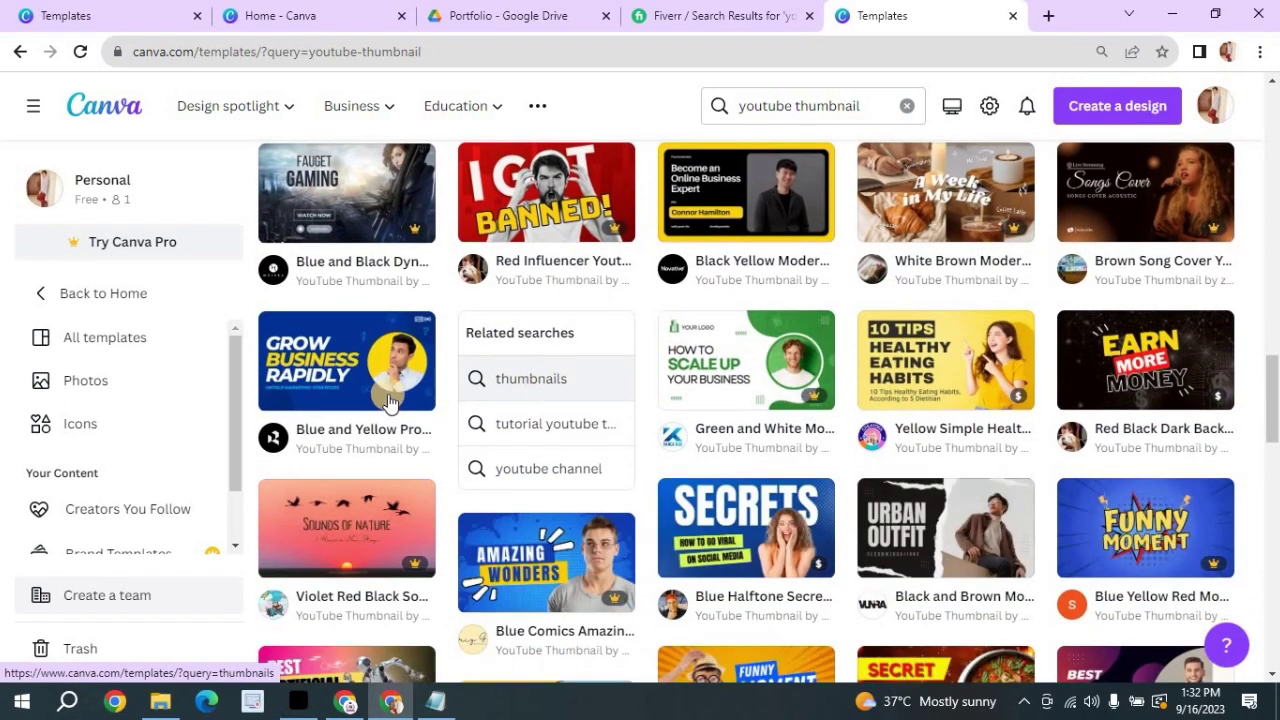
{"action": "scroll", "coordinate": [385, 400], "scroll_direction": "down", "scroll_amount": 3}
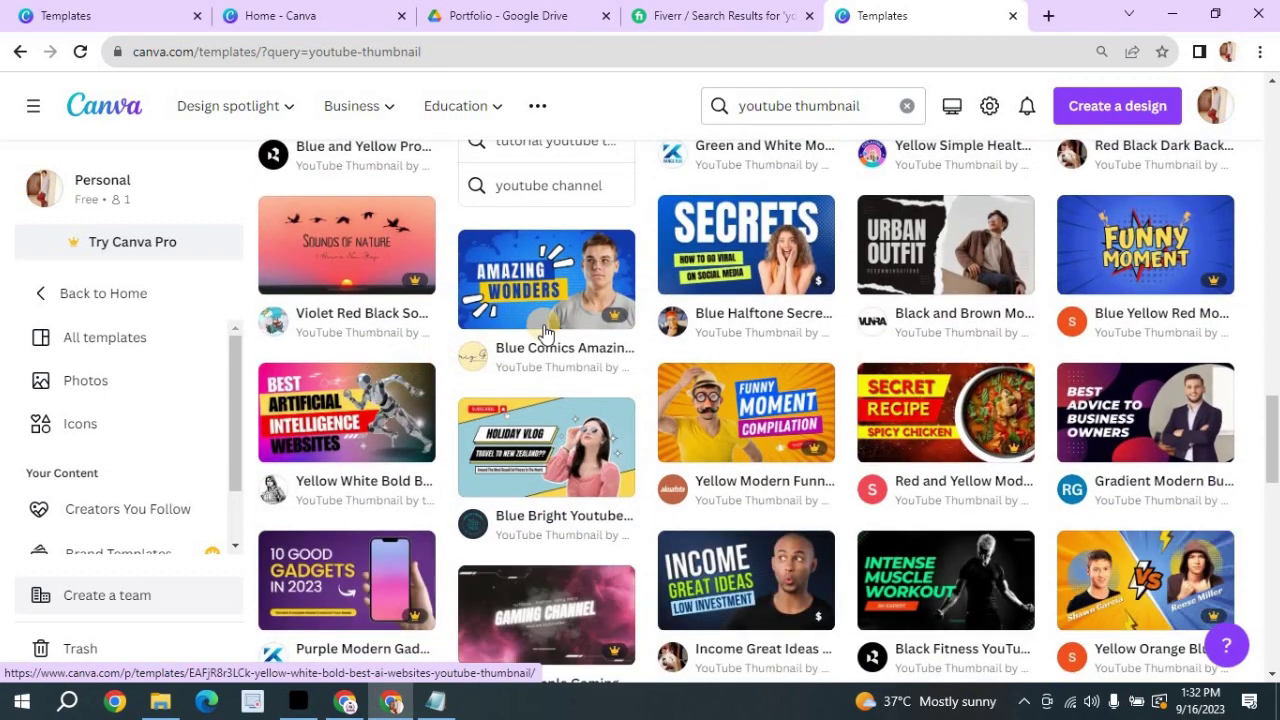
{"action": "scroll", "coordinate": [545, 332], "scroll_direction": "down", "scroll_amount": 3}
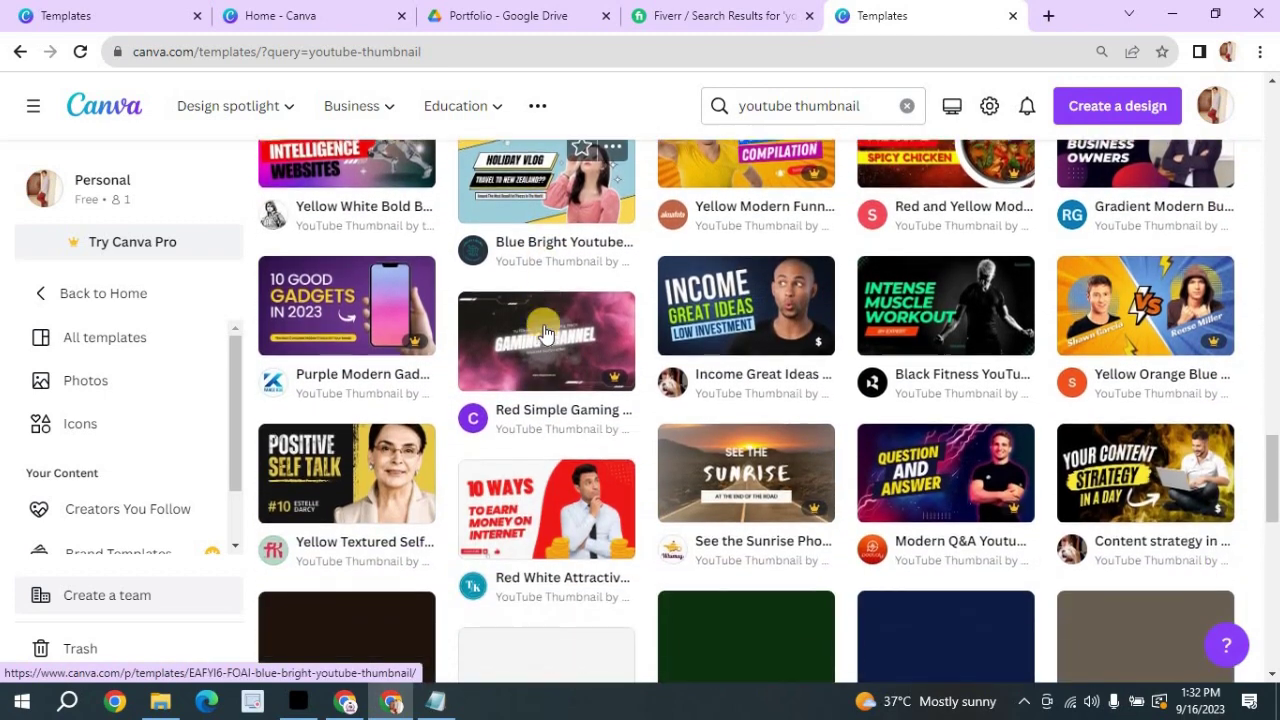
{"action": "scroll", "coordinate": [555, 517], "scroll_direction": "down", "scroll_amount": 2}
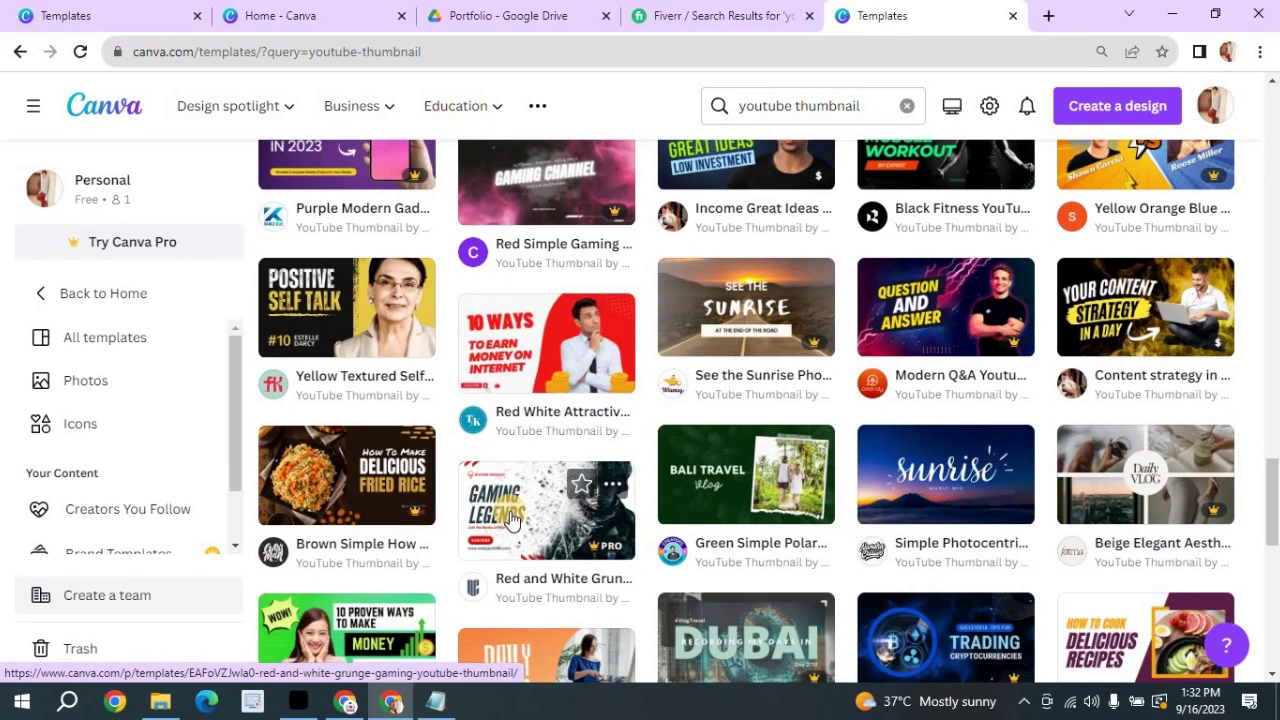
{"action": "scroll", "coordinate": [512, 500], "scroll_direction": "down", "scroll_amount": 4}
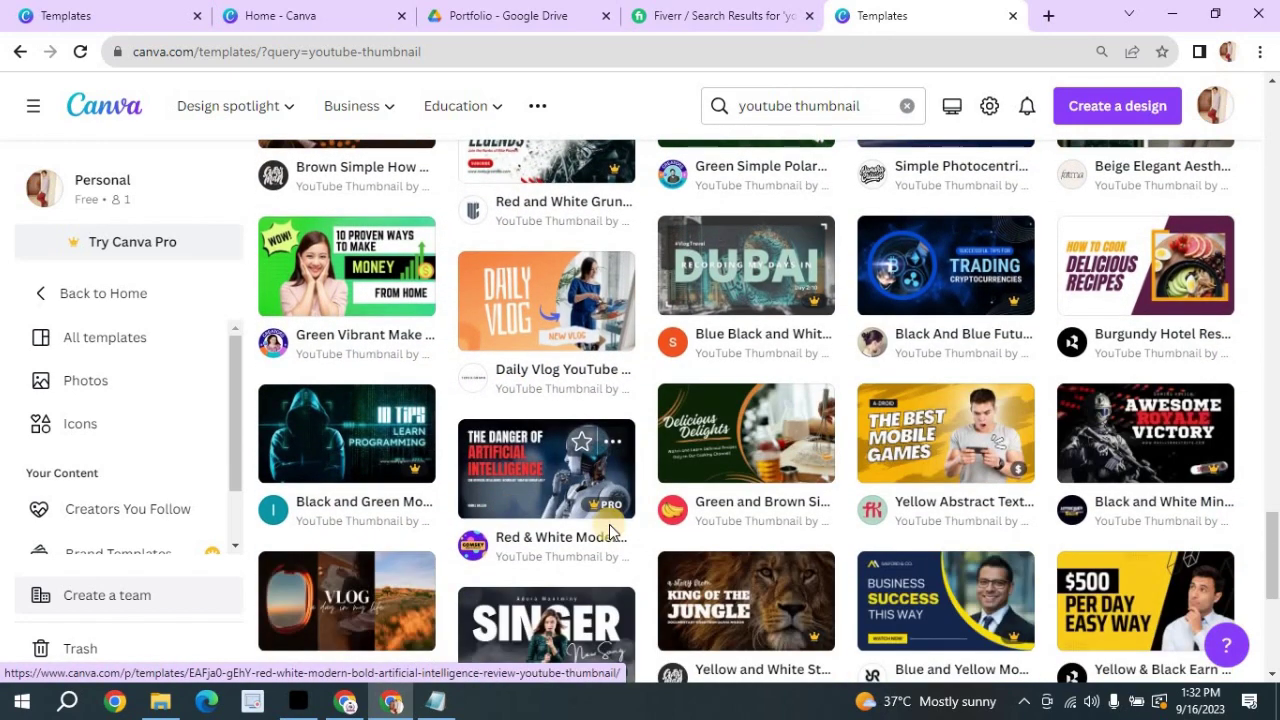
{"action": "scroll", "coordinate": [609, 524], "scroll_direction": "down", "scroll_amount": 3}
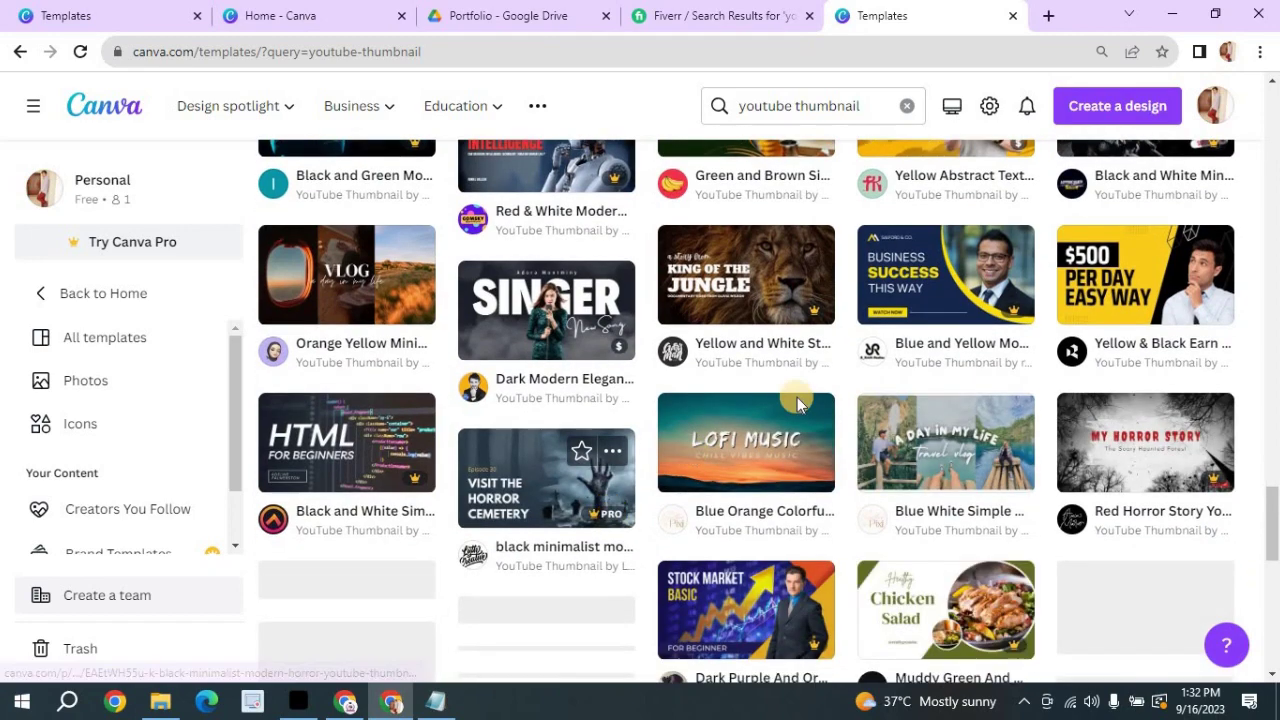
{"action": "scroll", "coordinate": [870, 378], "scroll_direction": "down", "scroll_amount": 2}
{"action": "scroll", "coordinate": [948, 320], "scroll_direction": "up", "scroll_amount": 1}
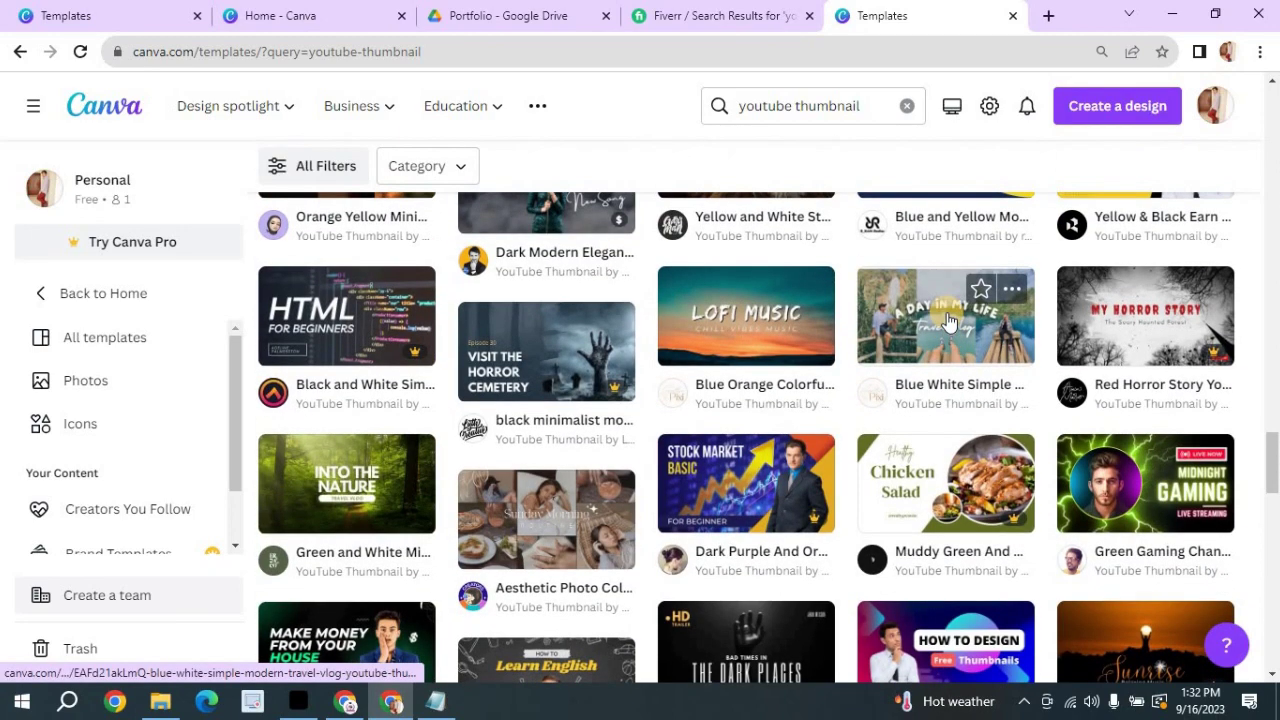
{"action": "scroll", "coordinate": [948, 320], "scroll_direction": "down", "scroll_amount": 2}
Open the preview of the "Yellow & Black Earn Money YouTube Thumbnail" template and look through the similar templates
{"action": "scroll", "coordinate": [948, 320], "scroll_direction": "up", "scroll_amount": 3}
{"action": "scroll", "coordinate": [948, 320], "scroll_direction": "up", "scroll_amount": 1}
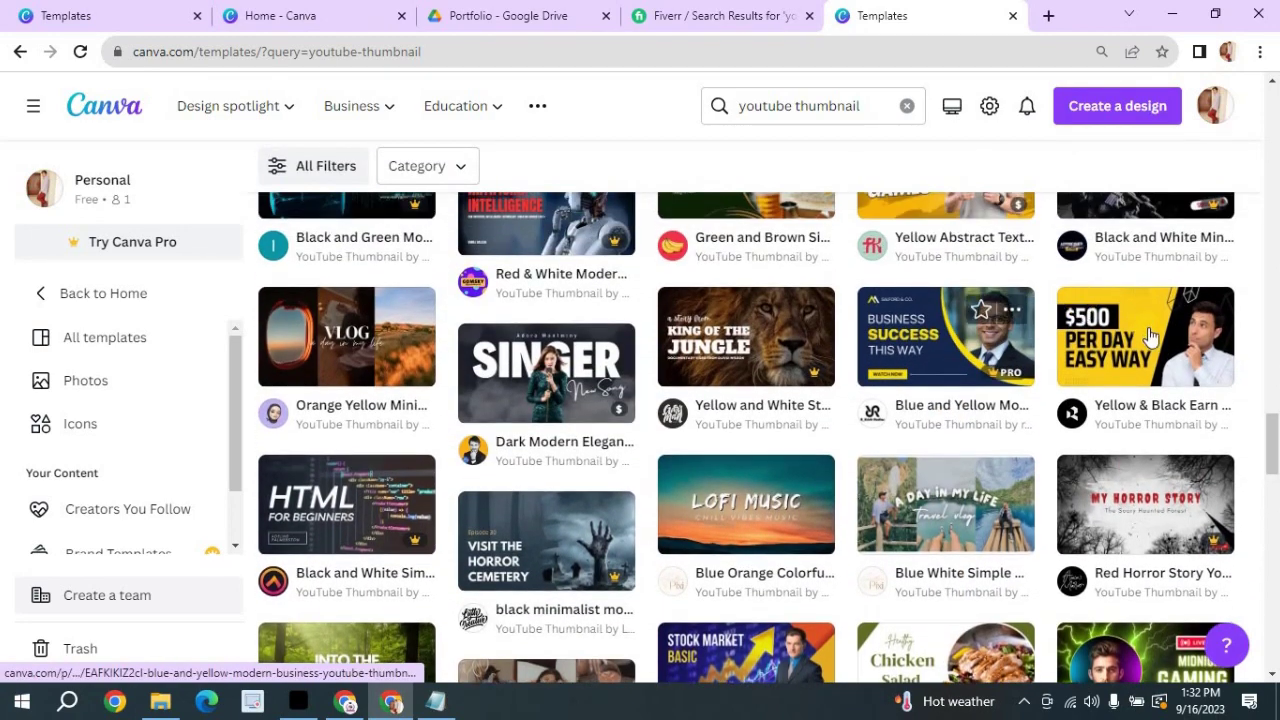
{"action": "left_click", "coordinate": [1147, 352]}
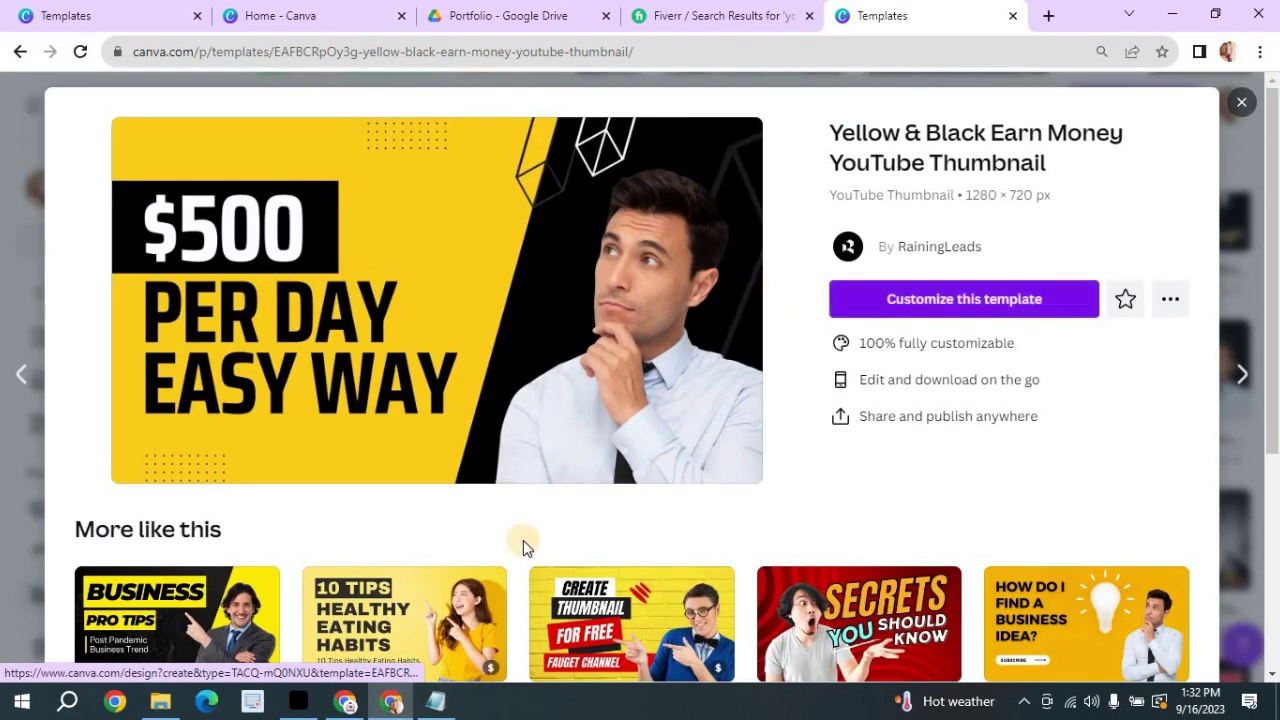
{"action": "scroll", "coordinate": [523, 540], "scroll_direction": "down", "scroll_amount": 4}
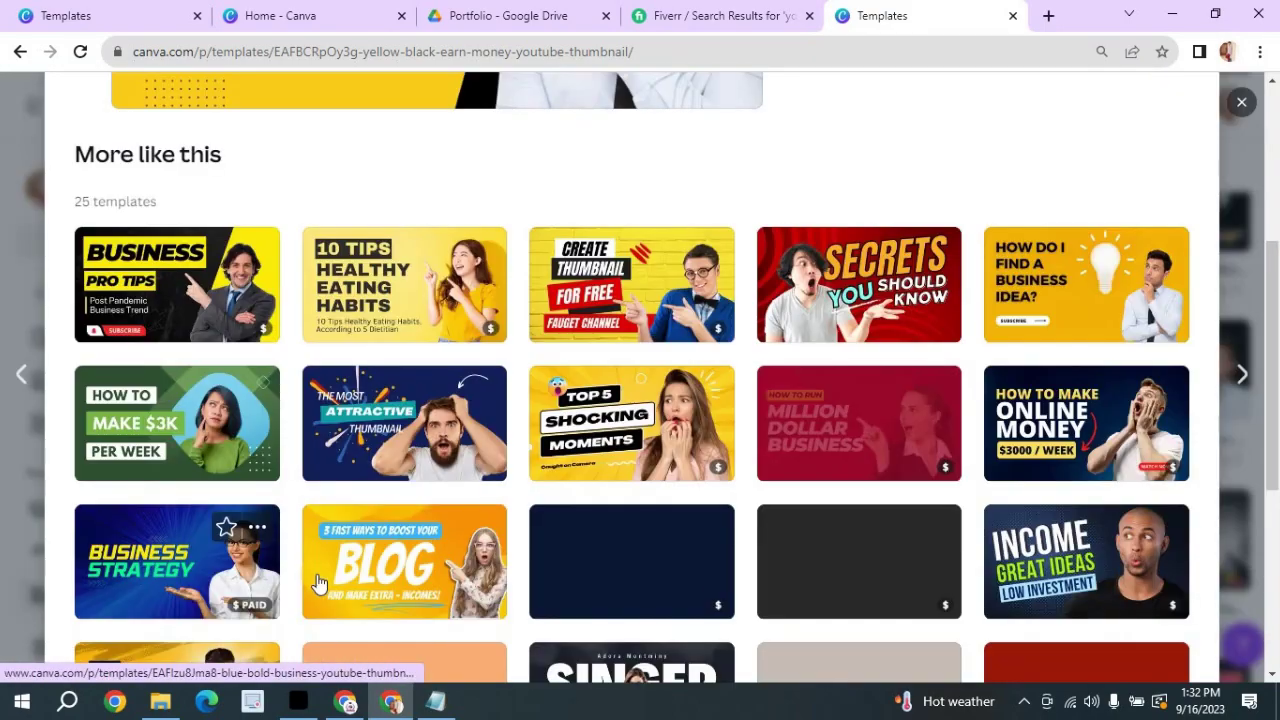
Open the "Yellow Simple Healthy Eating Habits Tips Youtube Thumbnail" template from the similar templates and start customizing it
{"action": "left_click", "coordinate": [318, 587]}
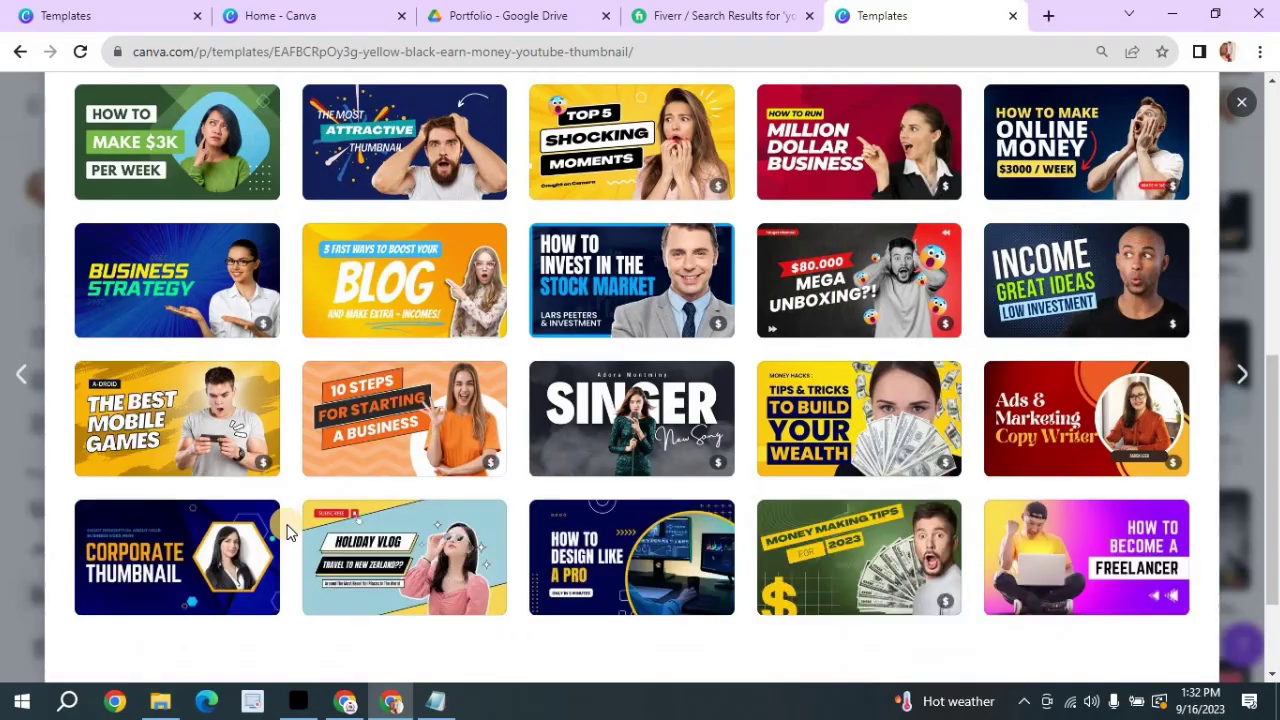
{"action": "left_click", "coordinate": [287, 524]}
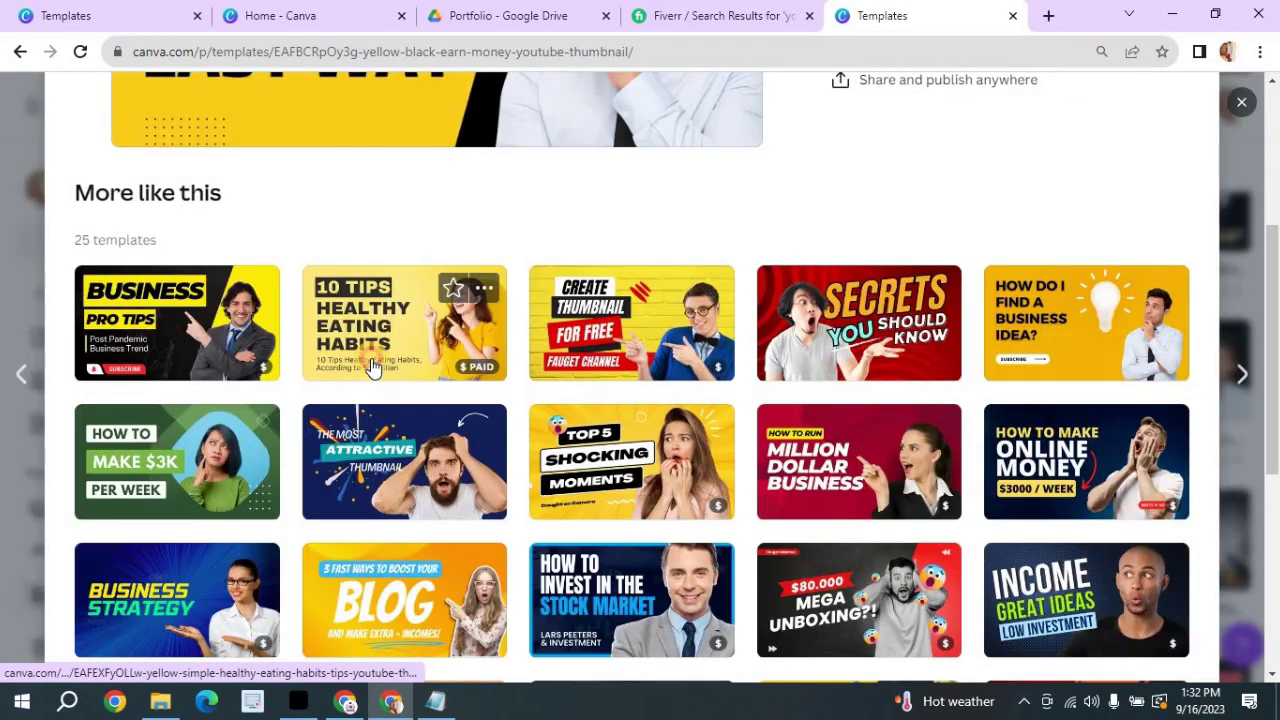
{"action": "left_click", "coordinate": [371, 366]}
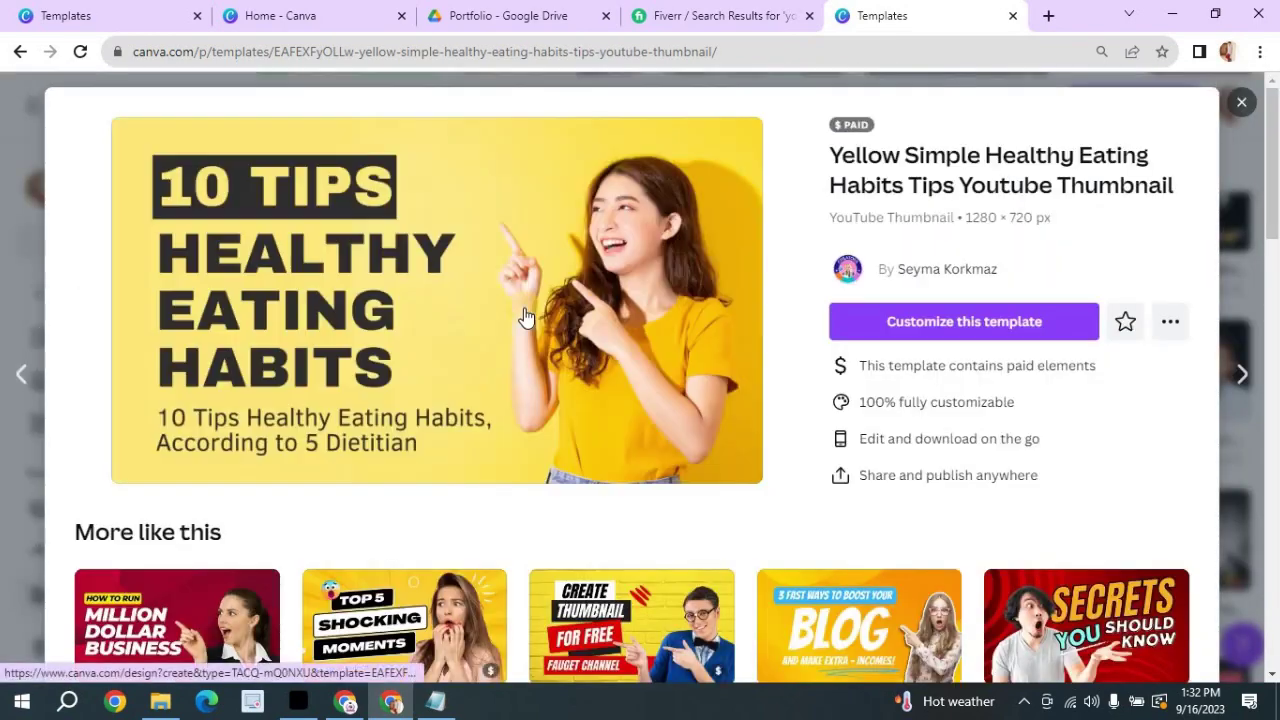
{"action": "left_click", "coordinate": [958, 334]}
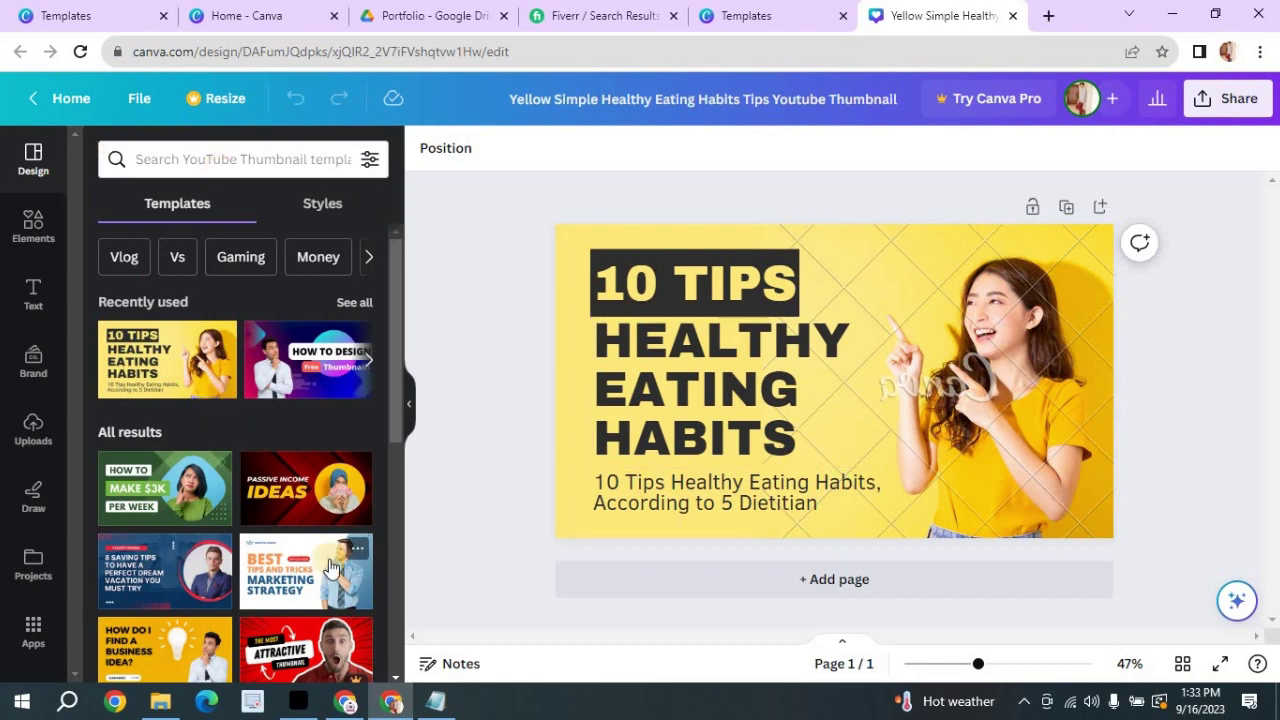
Replace the design with the "Best Tips and Tricks Marketing Strategy" template from the suggested YouTube thumbnail templates
{"action": "scroll", "coordinate": [333, 568], "scroll_direction": "down", "scroll_amount": 1}
{"action": "left_click", "coordinate": [277, 477]}
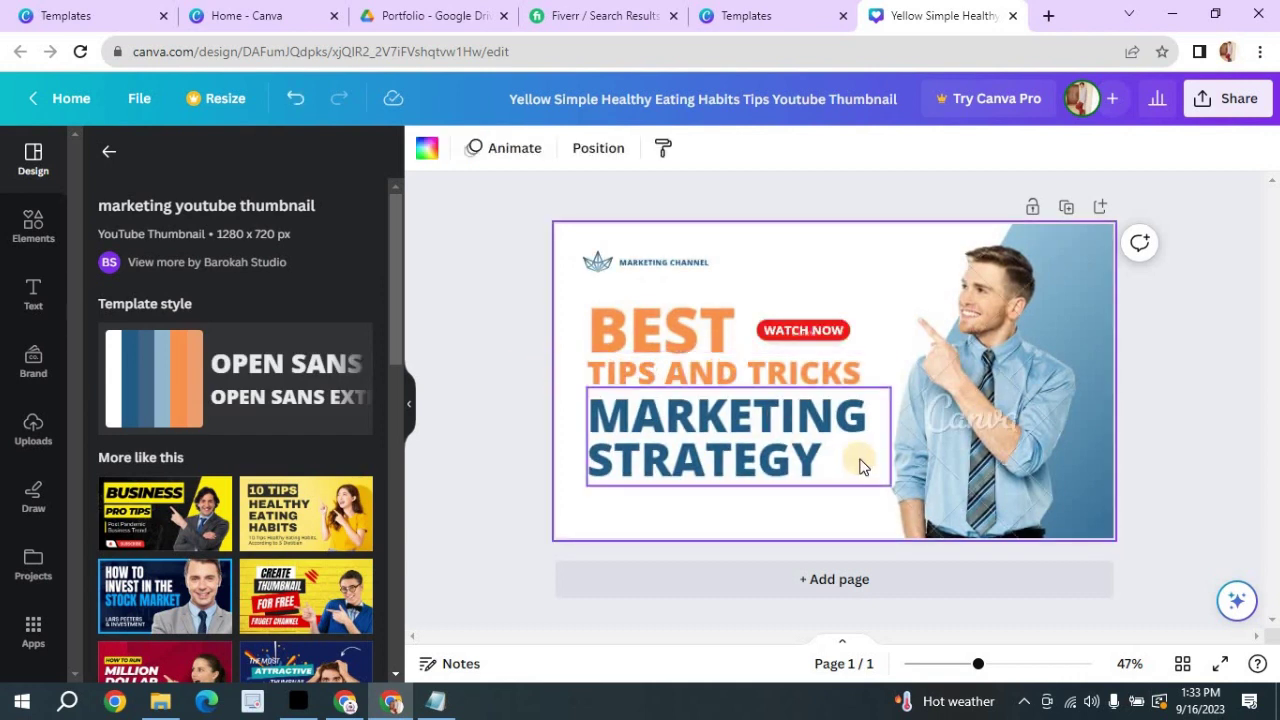
Delete the photo of the man in the blue shirt, leaving the blue shape behind it in place
{"action": "left_click", "coordinate": [911, 412]}
{"action": "left_click_drag", "start_coordinate": [957, 365], "coordinate": [973, 358]}
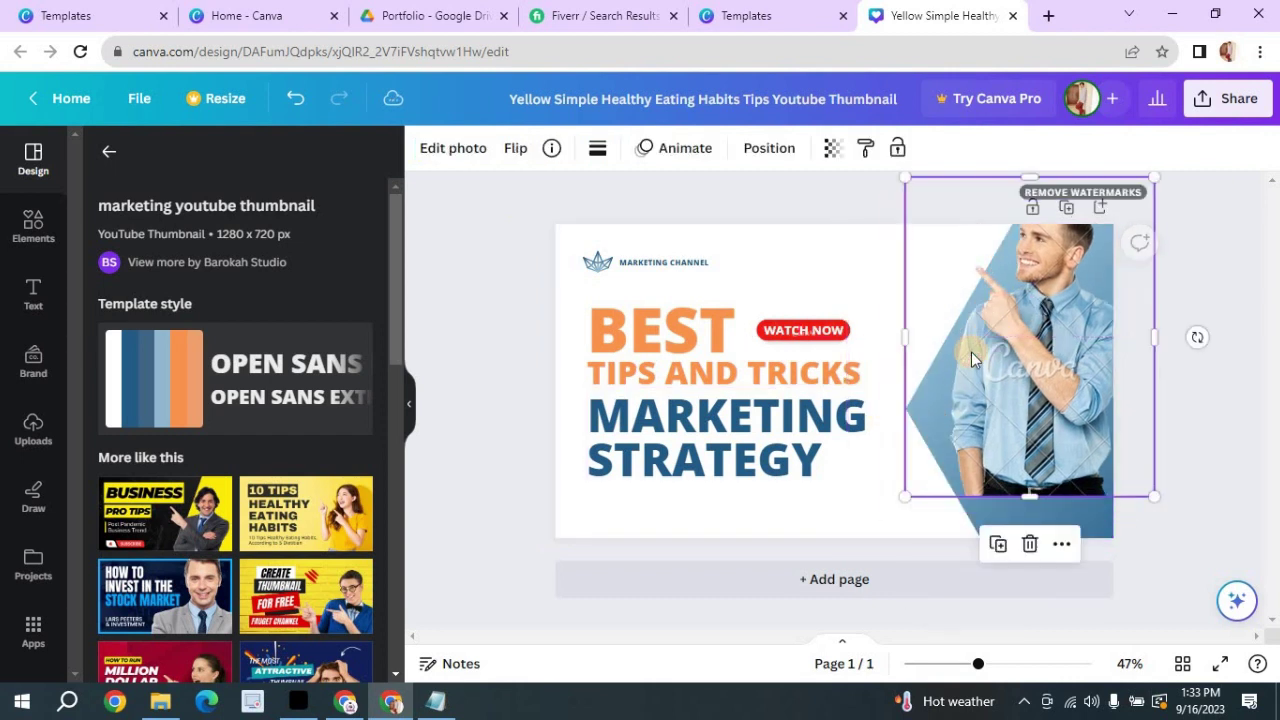
{"action": "right_click", "coordinate": [952, 396]}
{"action": "mouse_move", "coordinate": [950, 397]}
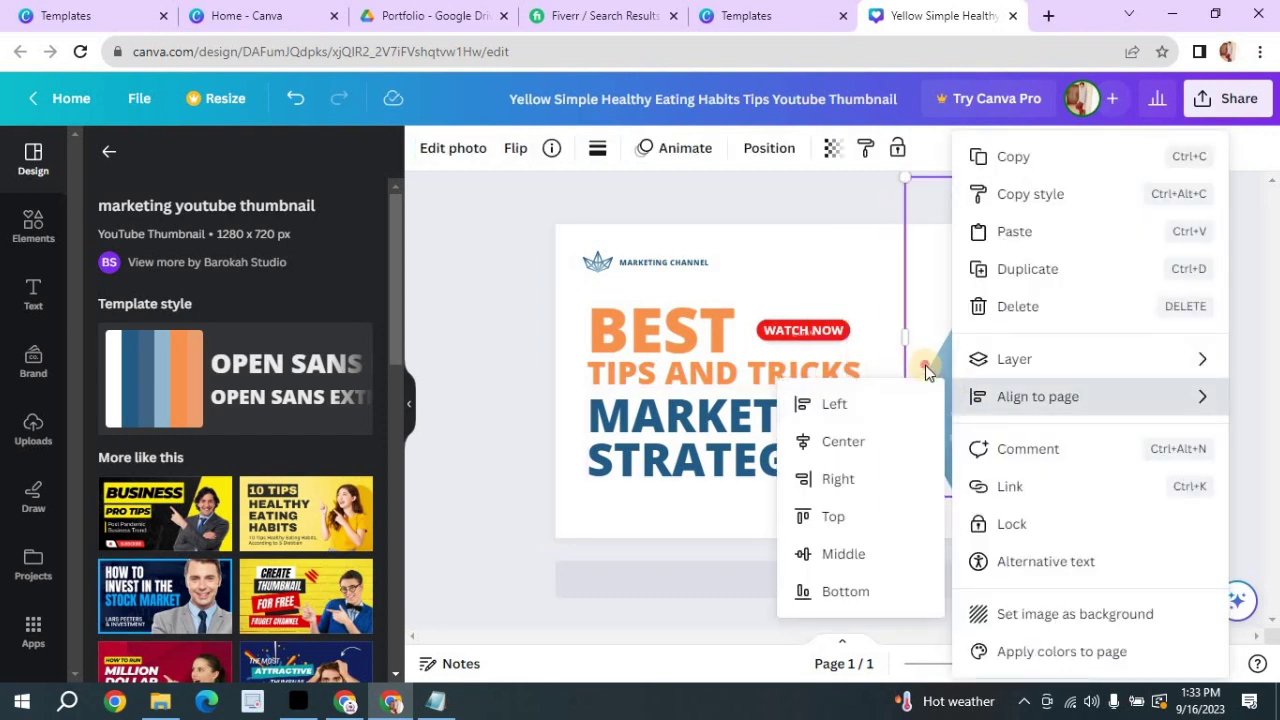
{"action": "left_click", "coordinate": [926, 372]}
{"action": "left_click_drag", "start_coordinate": [859, 470], "coordinate": [967, 387]}
{"action": "left_click", "coordinate": [992, 588]}
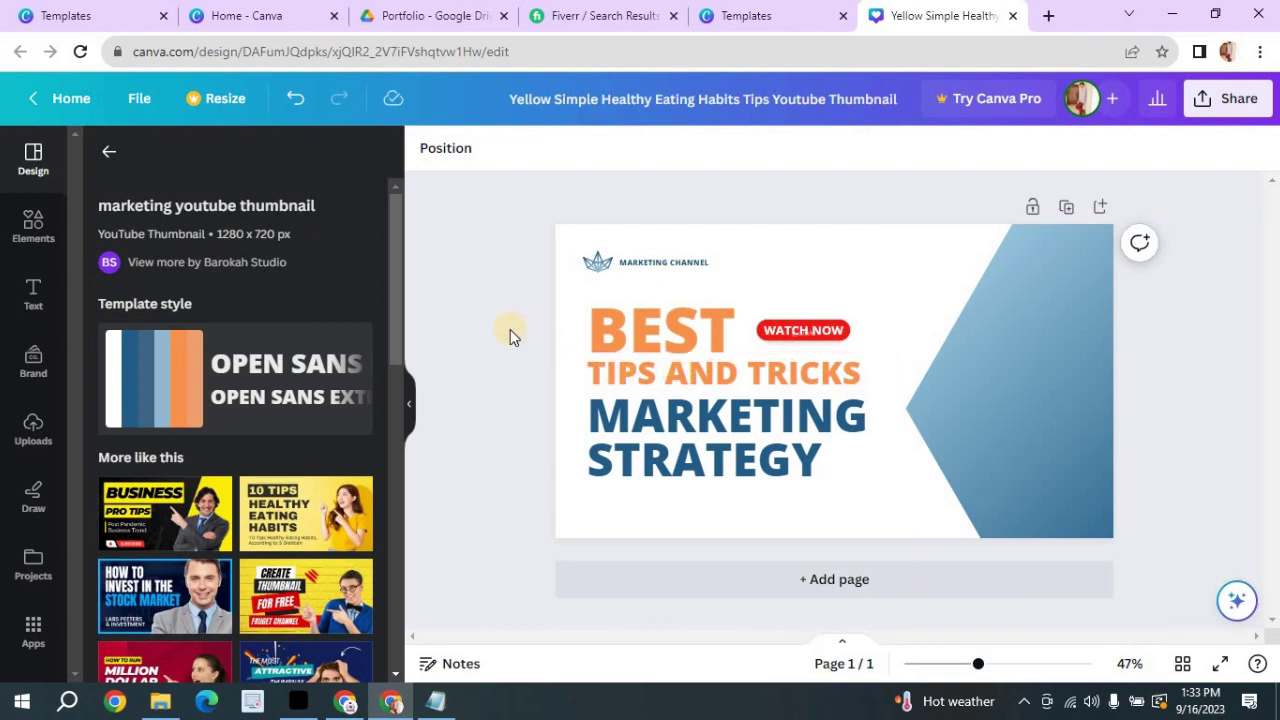
Delete the "WATCH NOW" text and the red badge behind it
{"action": "left_click", "coordinate": [665, 335]}
{"action": "left_click", "coordinate": [788, 334]}
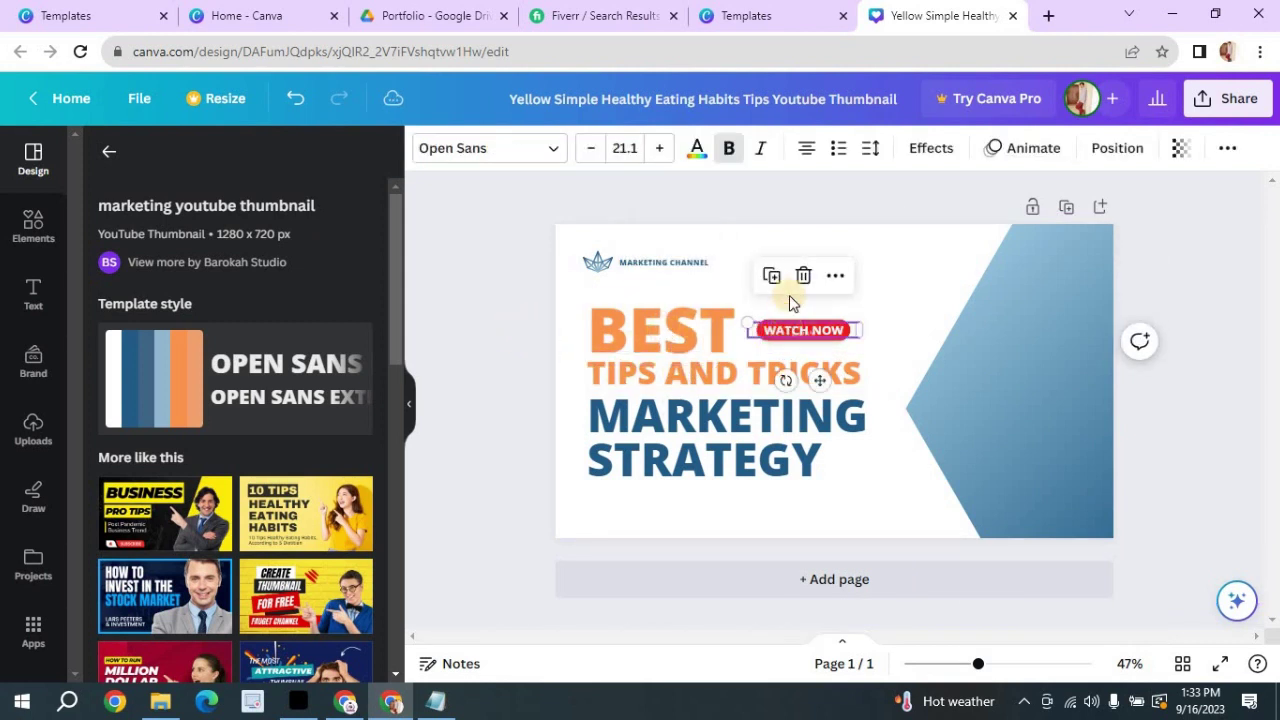
{"action": "left_click", "coordinate": [666, 337]}
{"action": "left_click", "coordinate": [660, 406]}
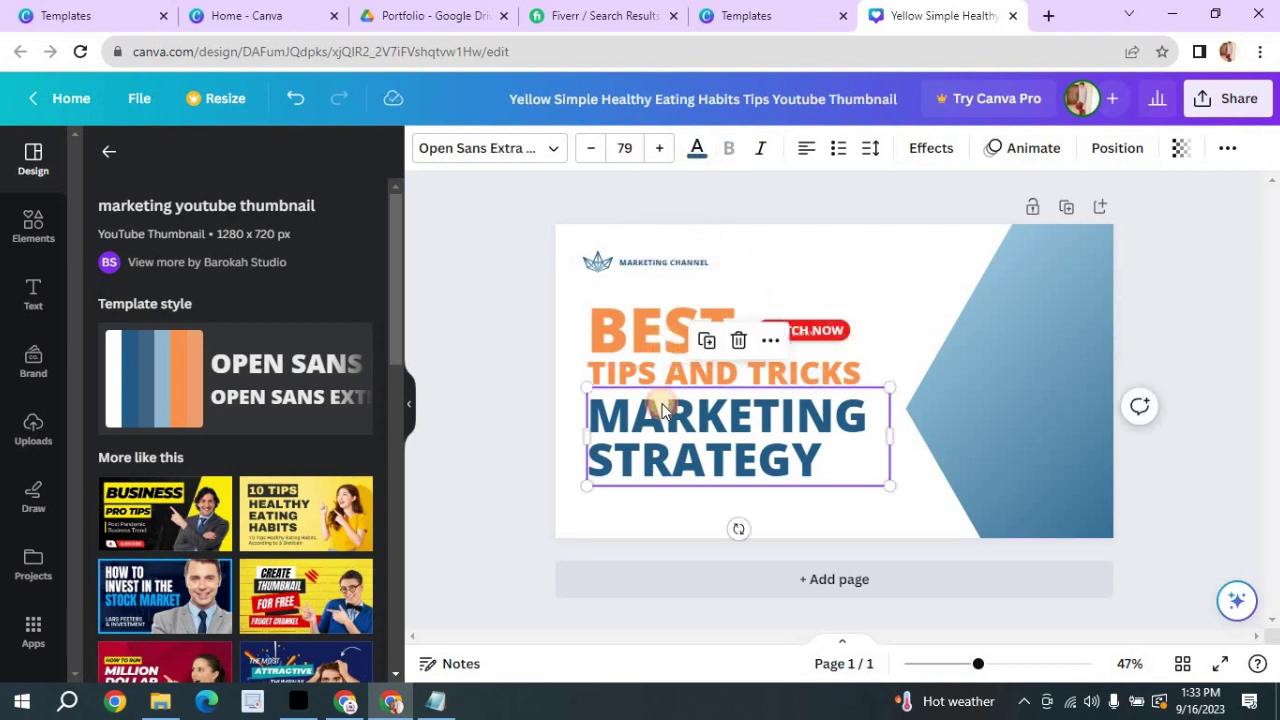
{"action": "left_click", "coordinate": [802, 334]}
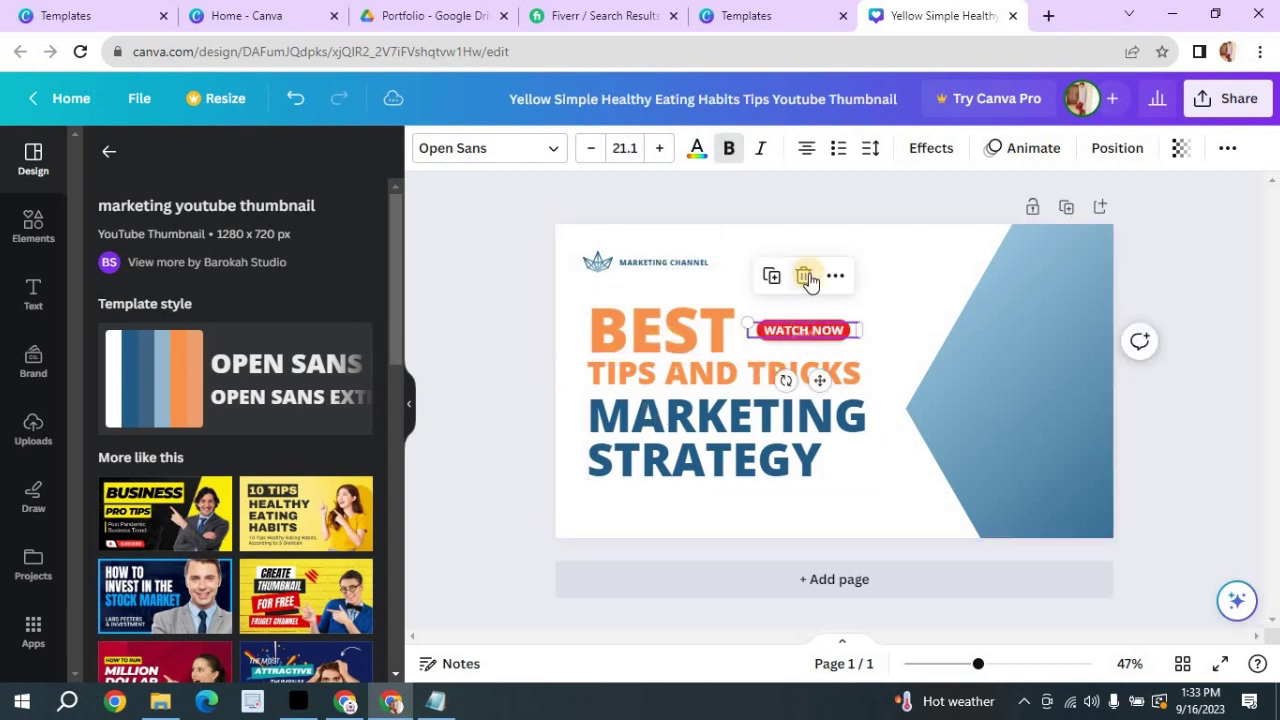
{"action": "left_click", "coordinate": [805, 277]}
{"action": "left_click", "coordinate": [791, 343]}
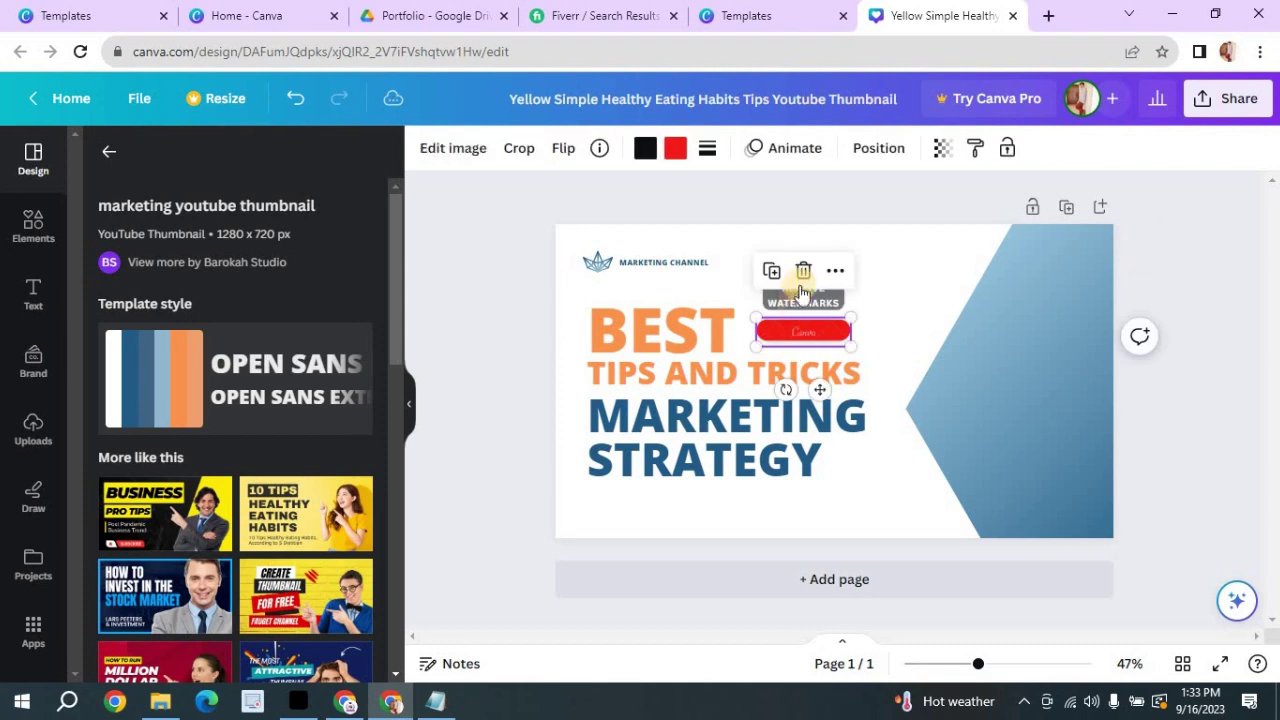
{"action": "left_click", "coordinate": [802, 283]}
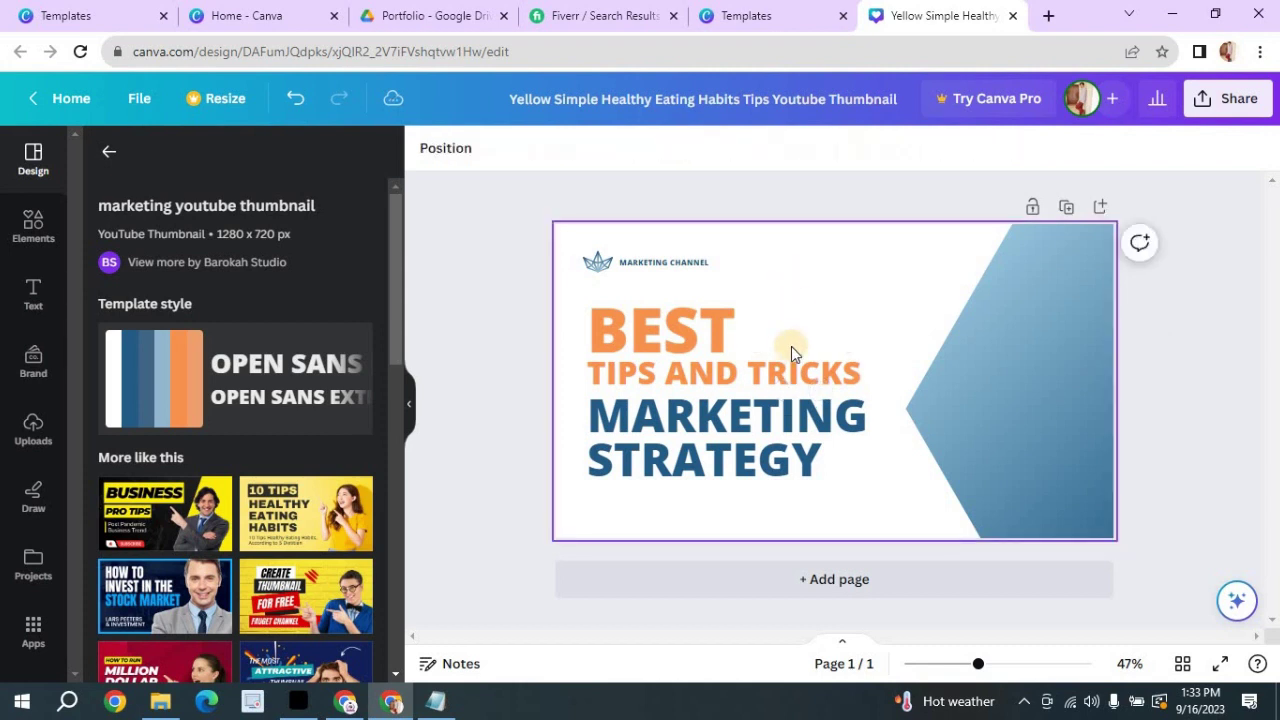
Delete the "MARKETING CHANNEL" text and the small logo beside it
{"action": "left_click", "coordinate": [660, 261]}
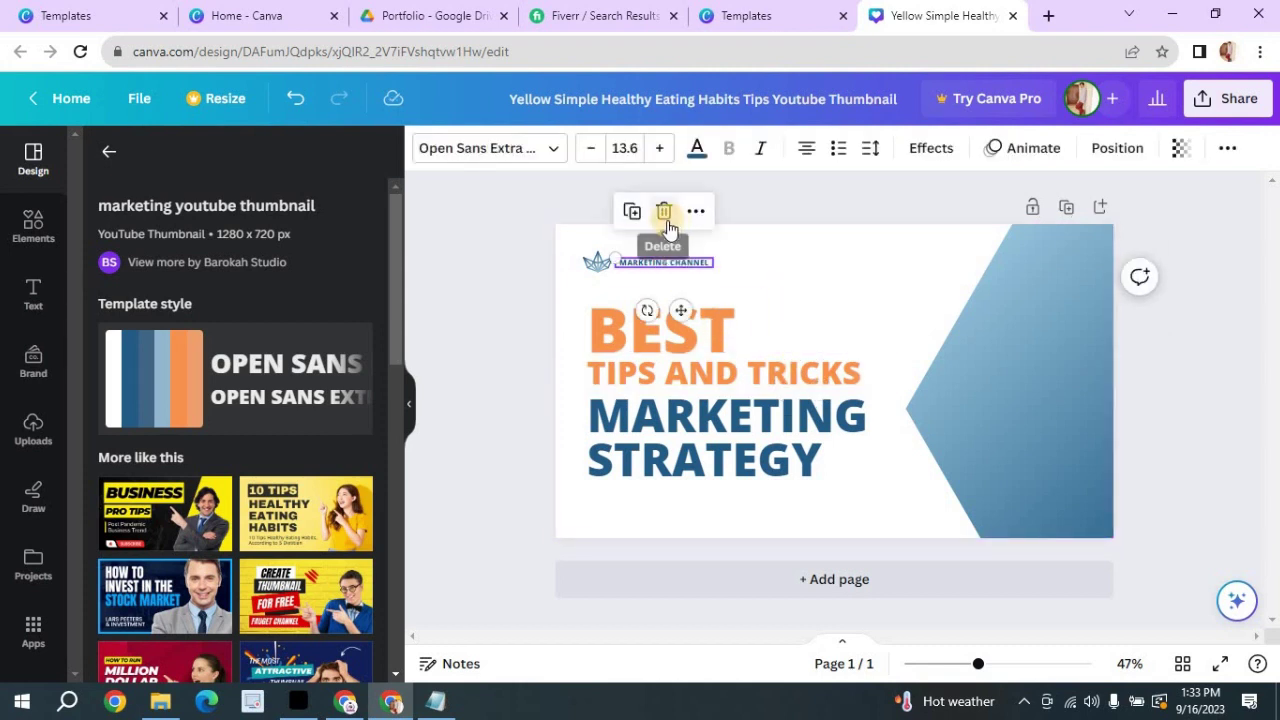
{"action": "left_click", "coordinate": [665, 214]}
{"action": "left_click", "coordinate": [597, 262]}
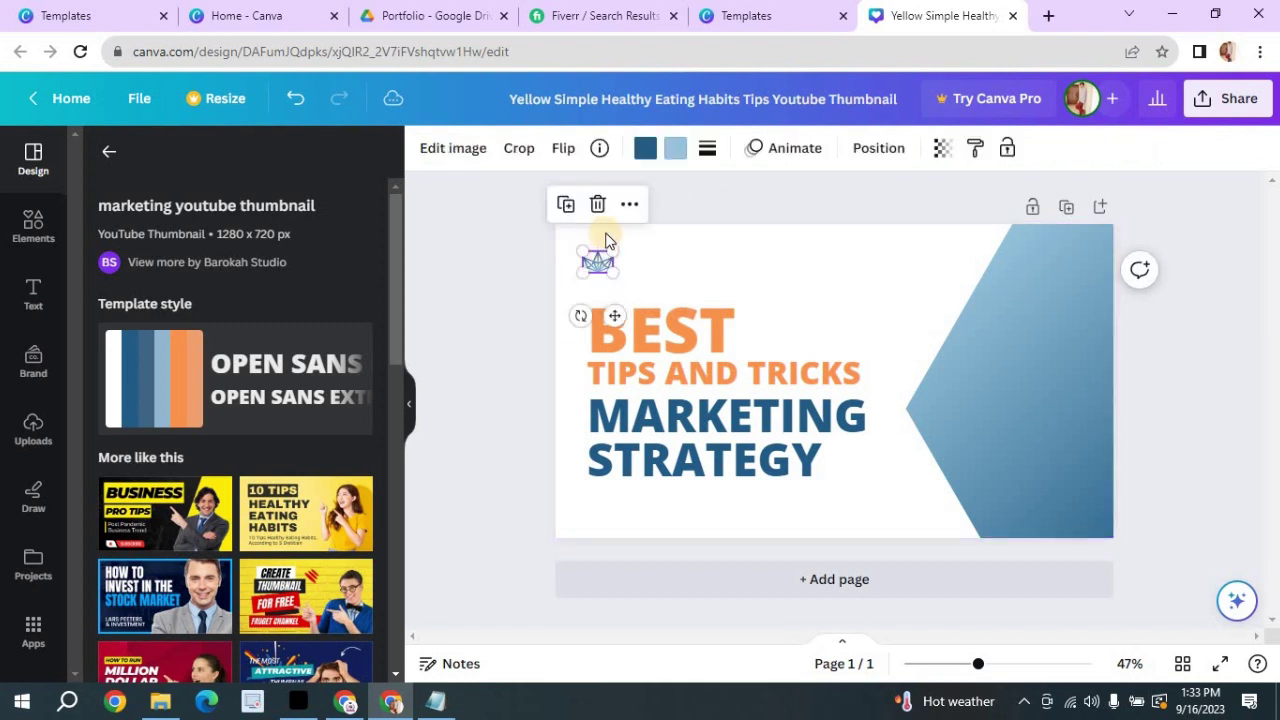
{"action": "left_click", "coordinate": [598, 206]}
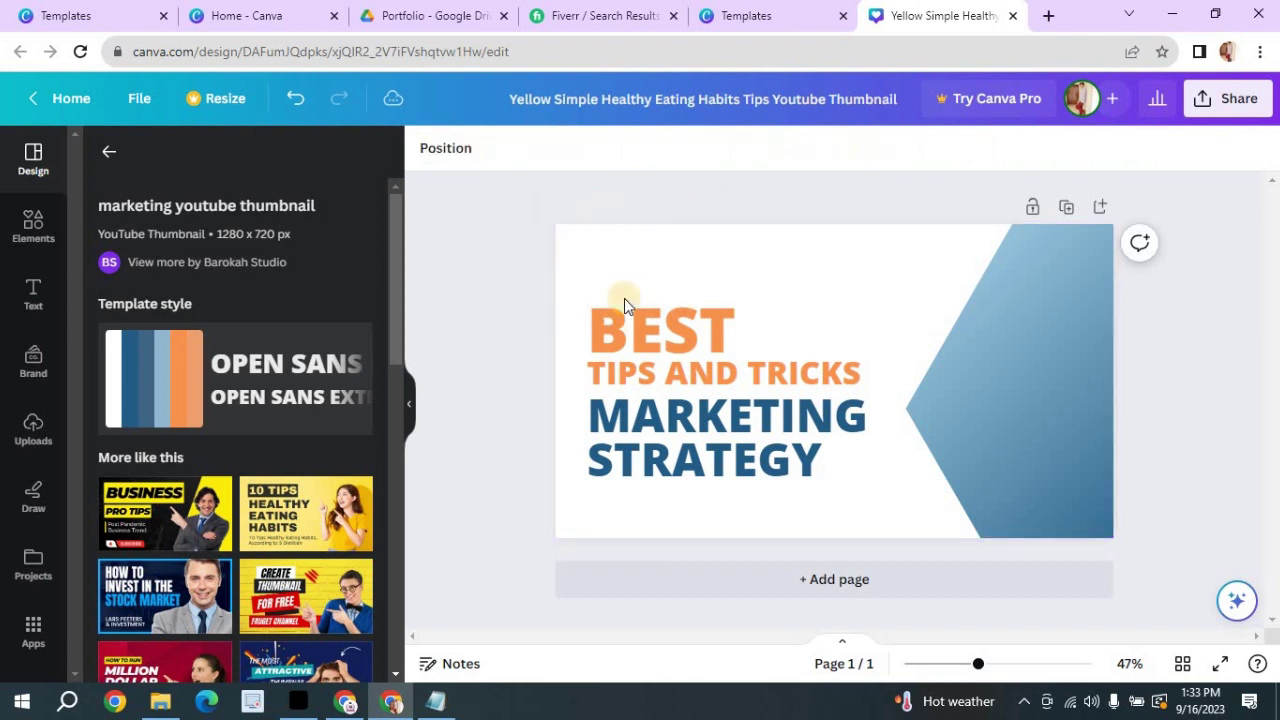
Move the orange "BEST" heading up, away from the "TIPS AND TRICKS" line
{"action": "left_click", "coordinate": [628, 424]}
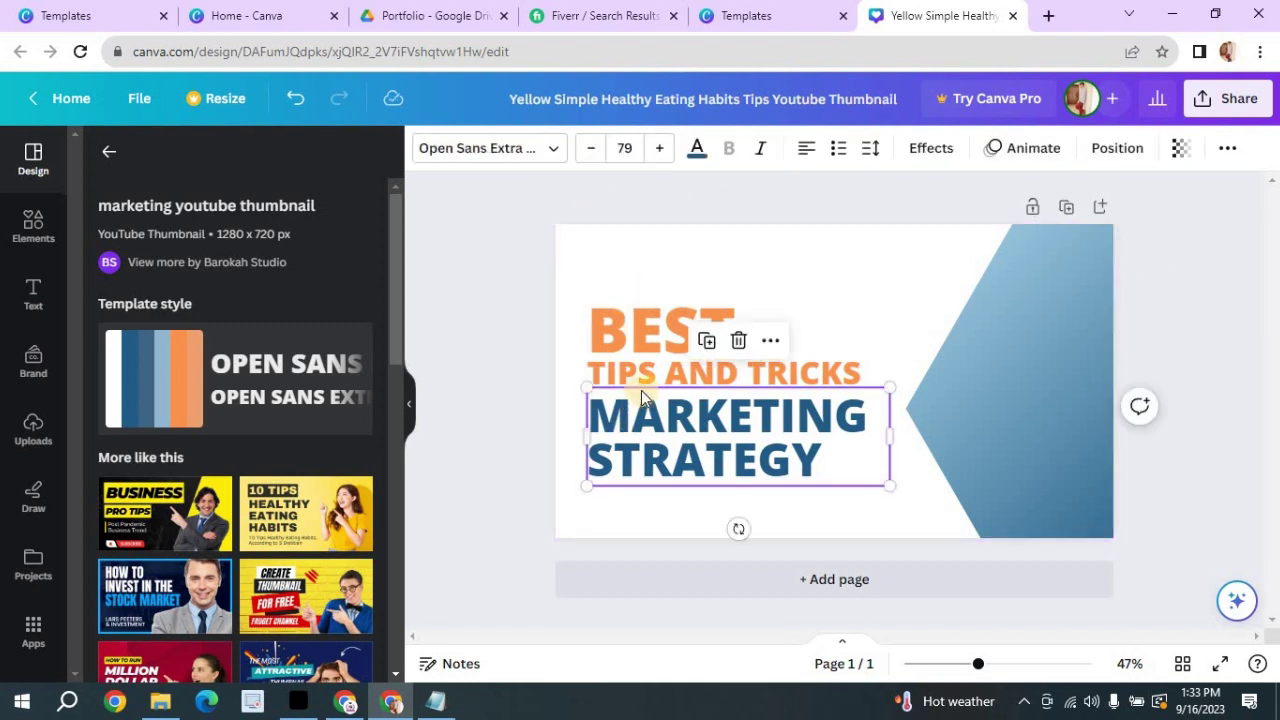
{"action": "left_click", "coordinate": [632, 372]}
{"action": "left_click", "coordinate": [626, 339]}
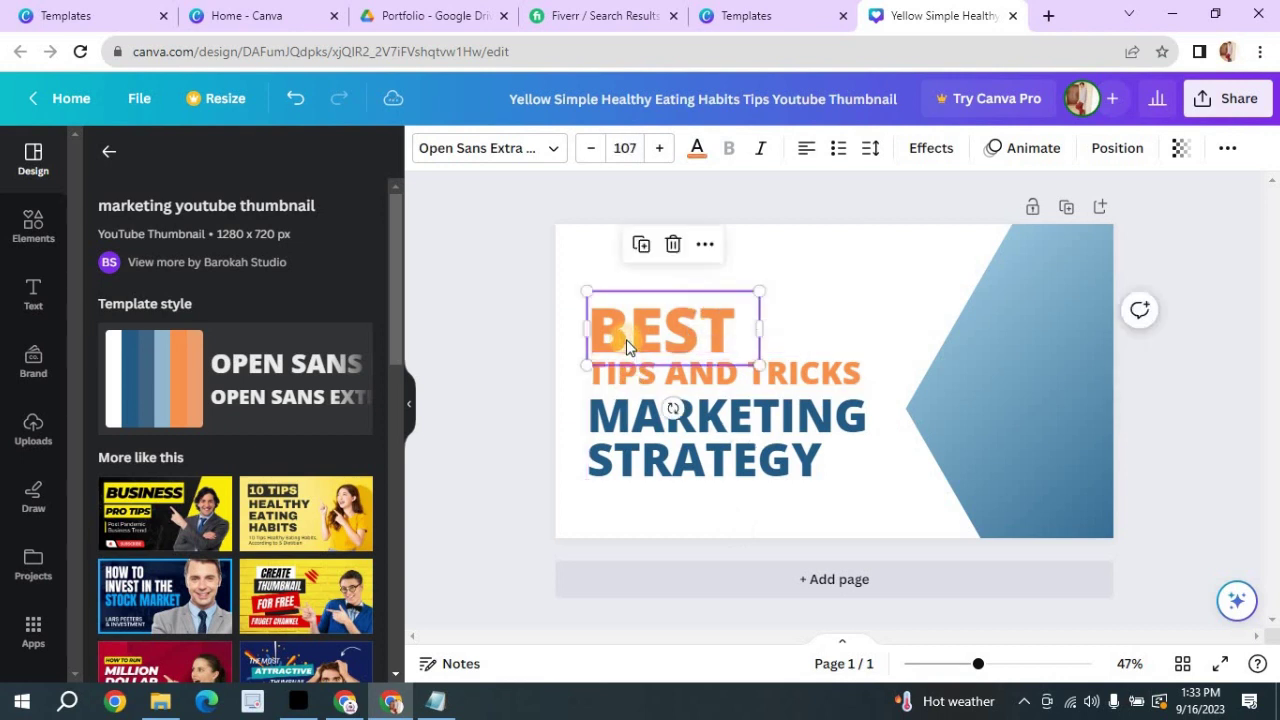
{"action": "left_click_drag", "start_coordinate": [626, 339], "coordinate": [655, 313]}
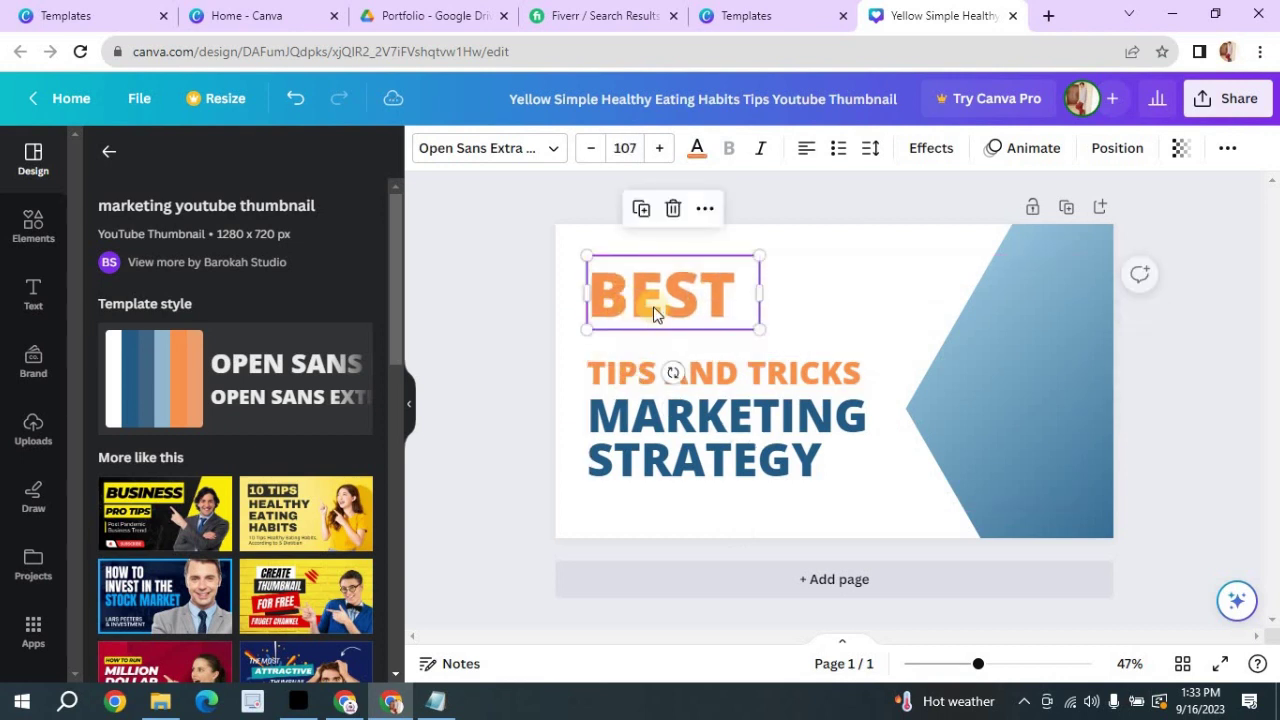
Replace the "BEST" heading with "MAKE" and widen its text box so the word fits on one line
{"action": "double_click", "coordinate": [737, 291]}
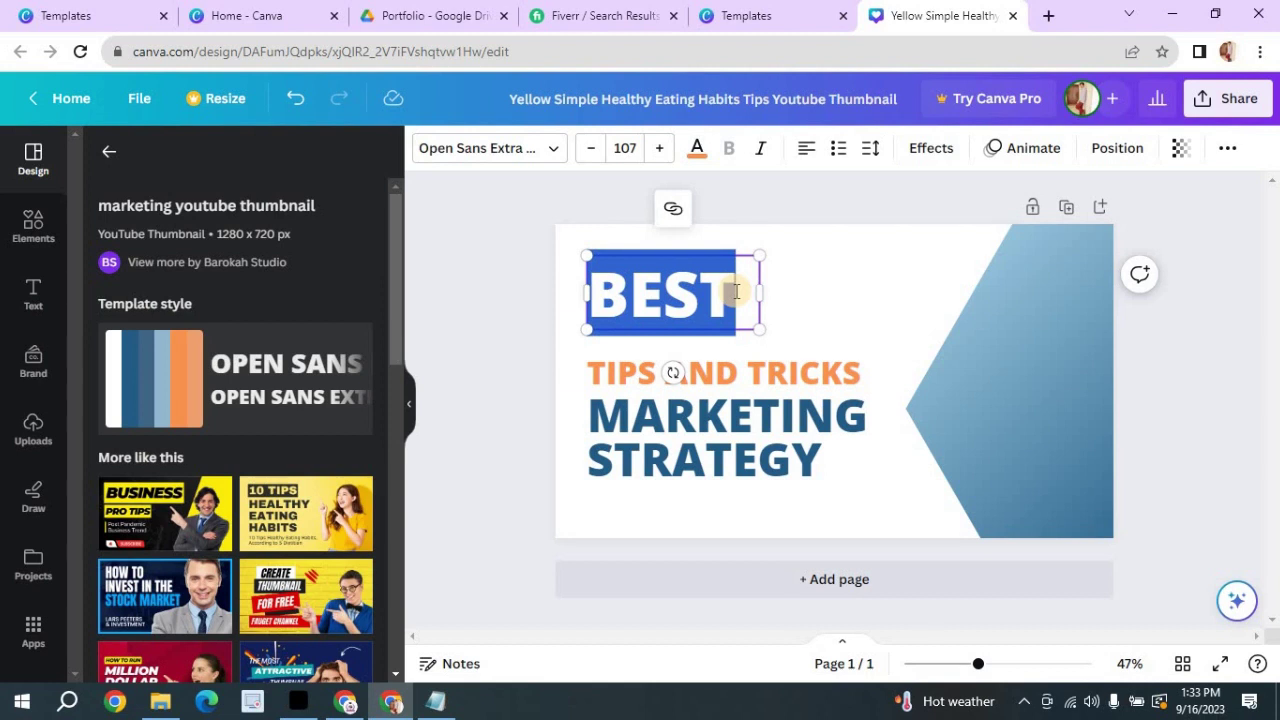
{"action": "type", "text": "MAK"}
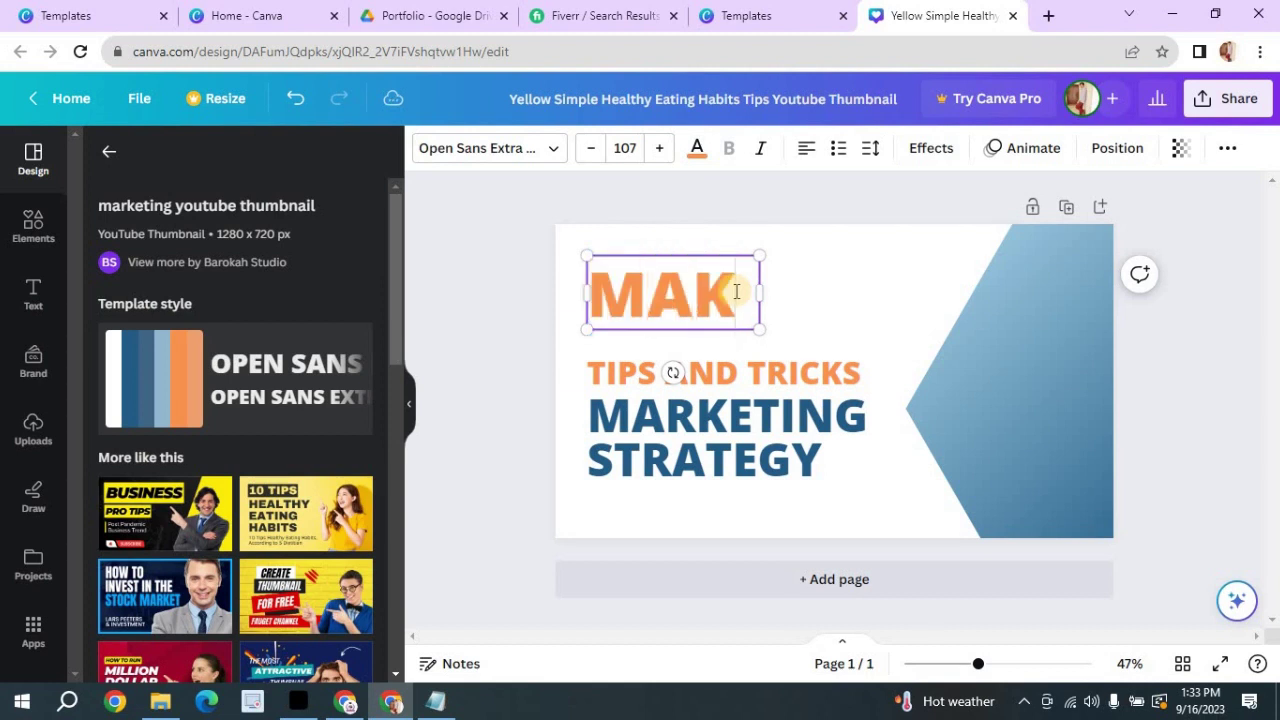
{"action": "type", "text": "E"}
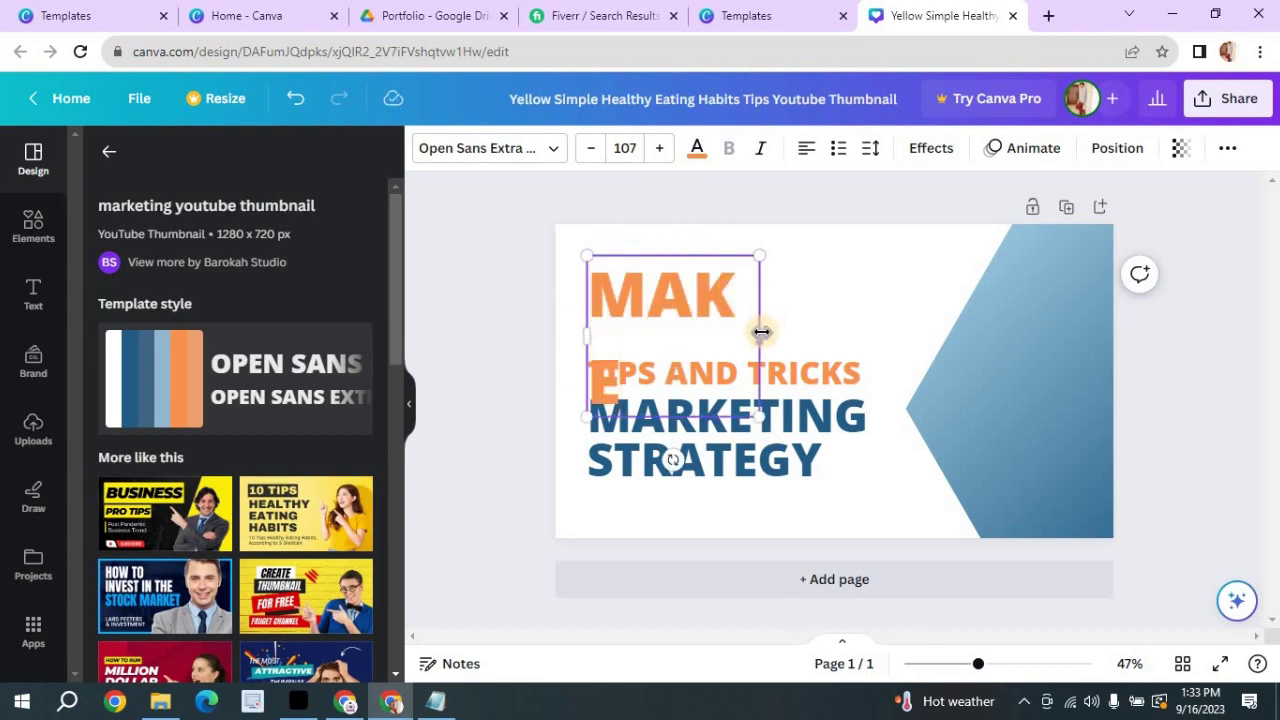
{"action": "left_click_drag", "start_coordinate": [783, 333], "coordinate": [806, 324]}
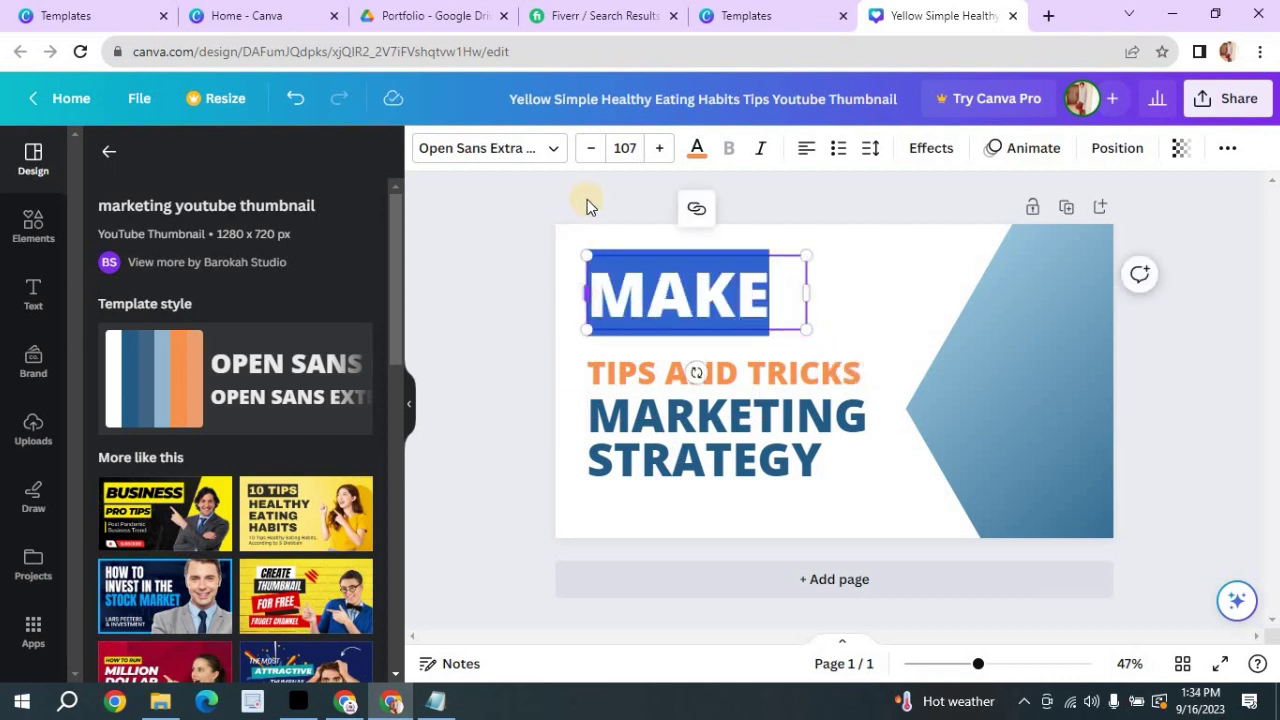
Reduce the "MAKE" heading's font size to 91.1 and place the text cursor after the word
{"action": "triple_click", "coordinate": [588, 148]}
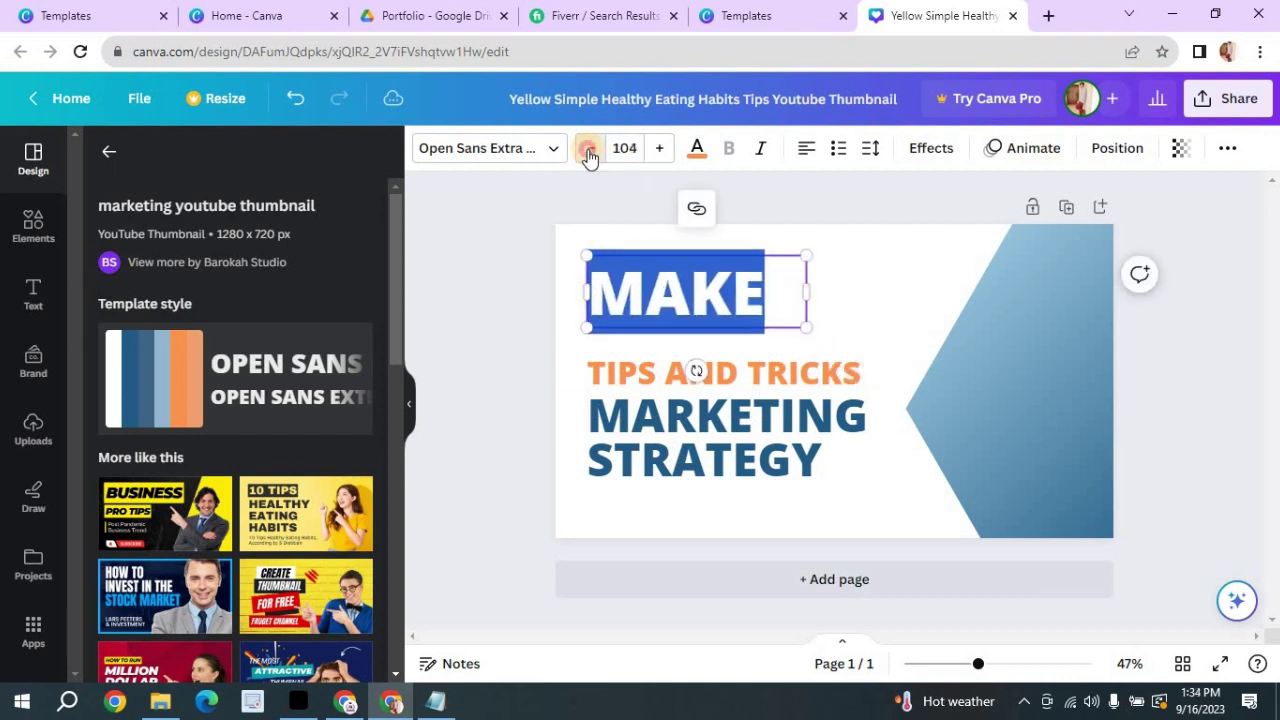
{"action": "triple_click", "coordinate": [588, 148]}
{"action": "triple_click", "coordinate": [588, 148]}
{"action": "triple_click", "coordinate": [588, 148]}
{"action": "triple_click", "coordinate": [588, 148]}
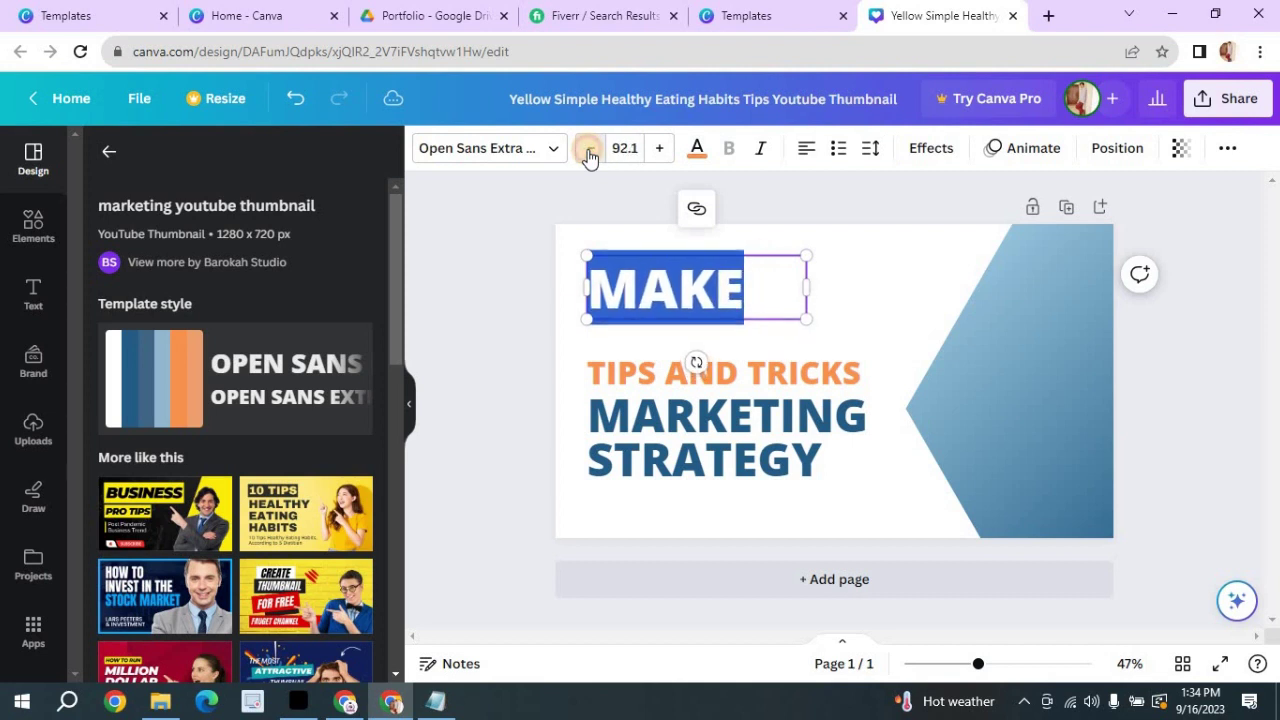
{"action": "left_click", "coordinate": [588, 148]}
{"action": "left_click", "coordinate": [756, 301]}
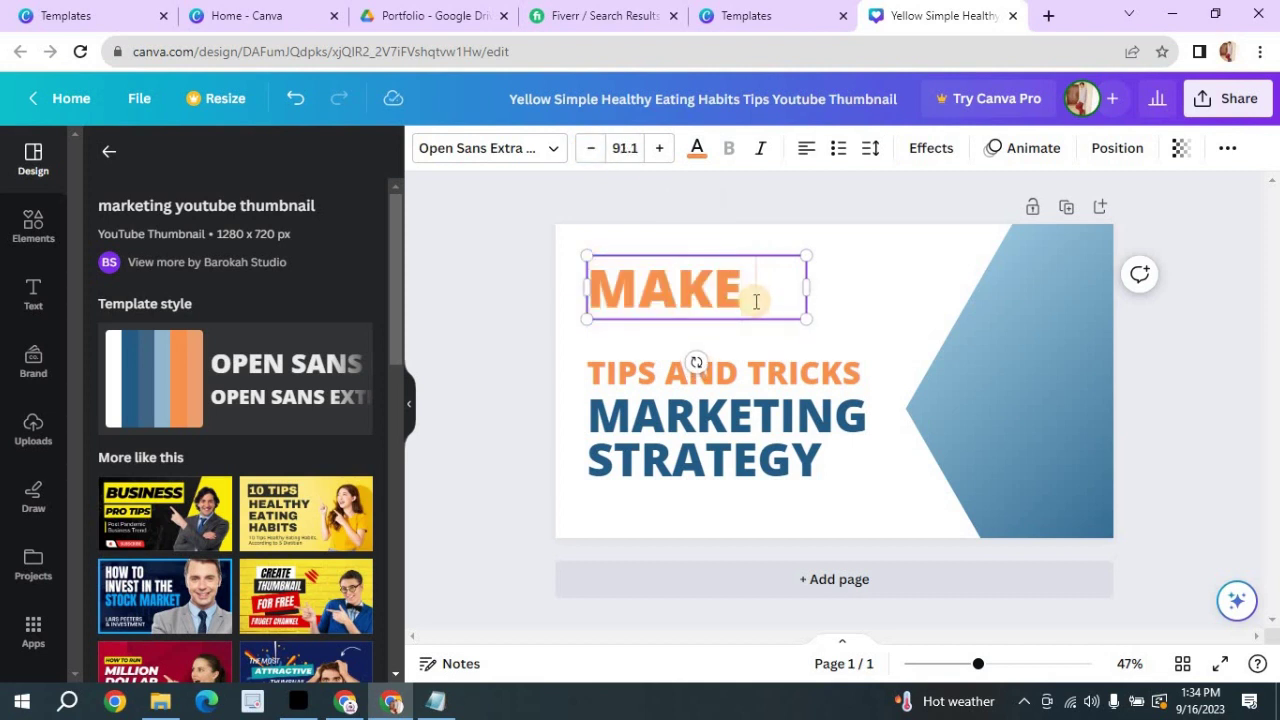